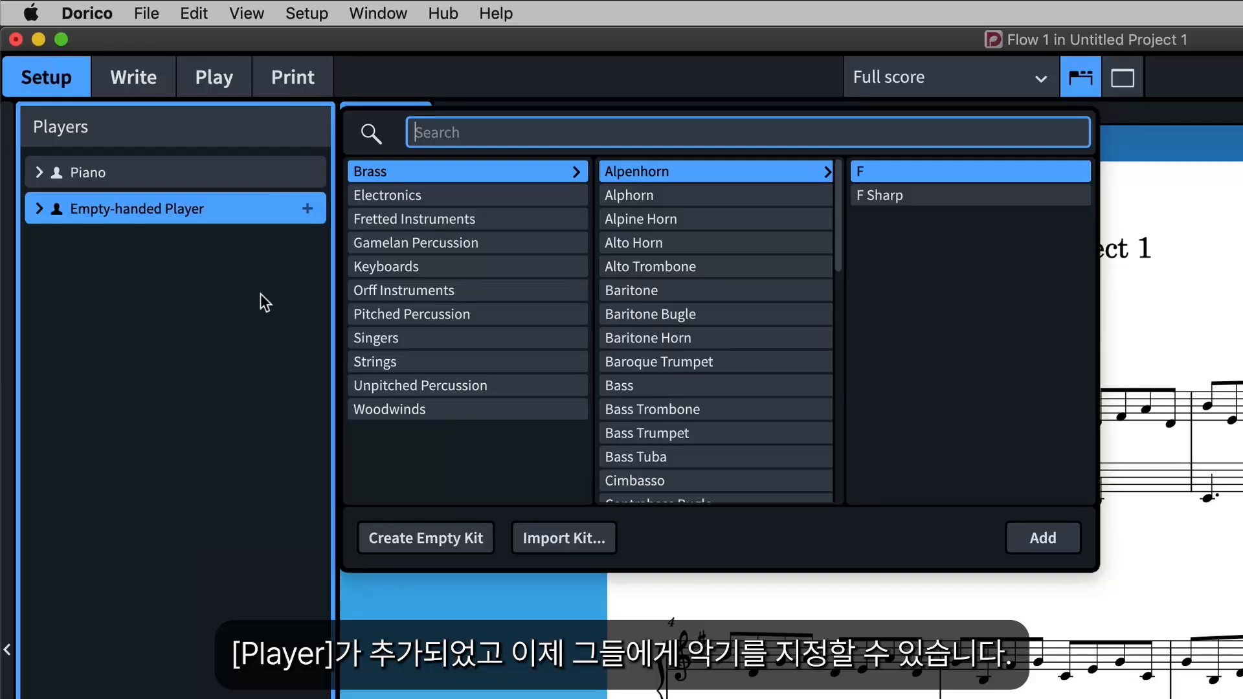
Browse the instrument families, search the instrument picker for "voice" and add Voice to the empty-handed player.
click(406, 197)
click(431, 266)
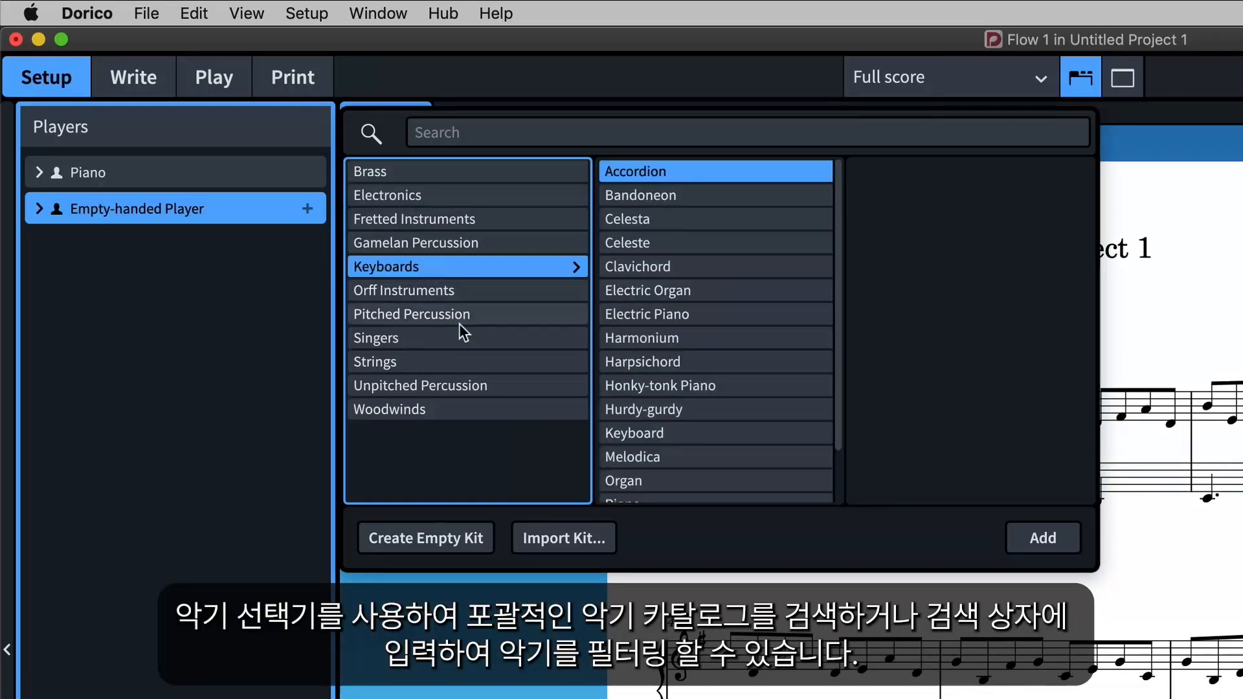
click(472, 361)
drag(840, 342, 840, 490)
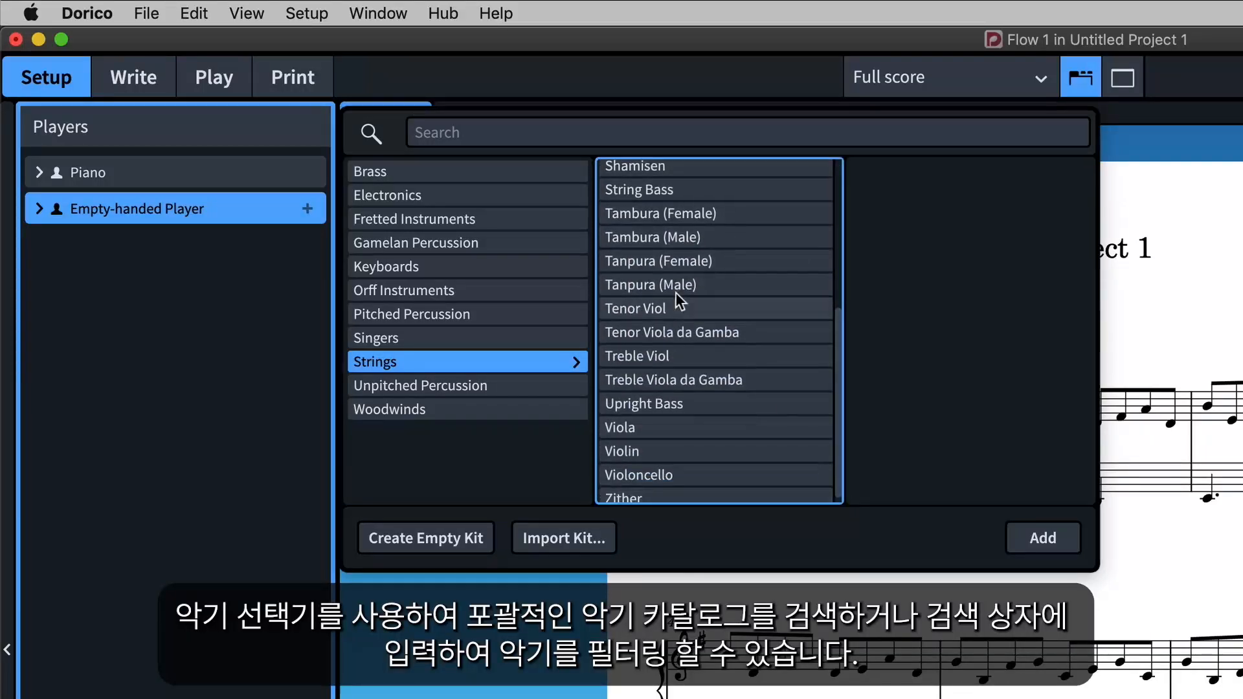
click(569, 131)
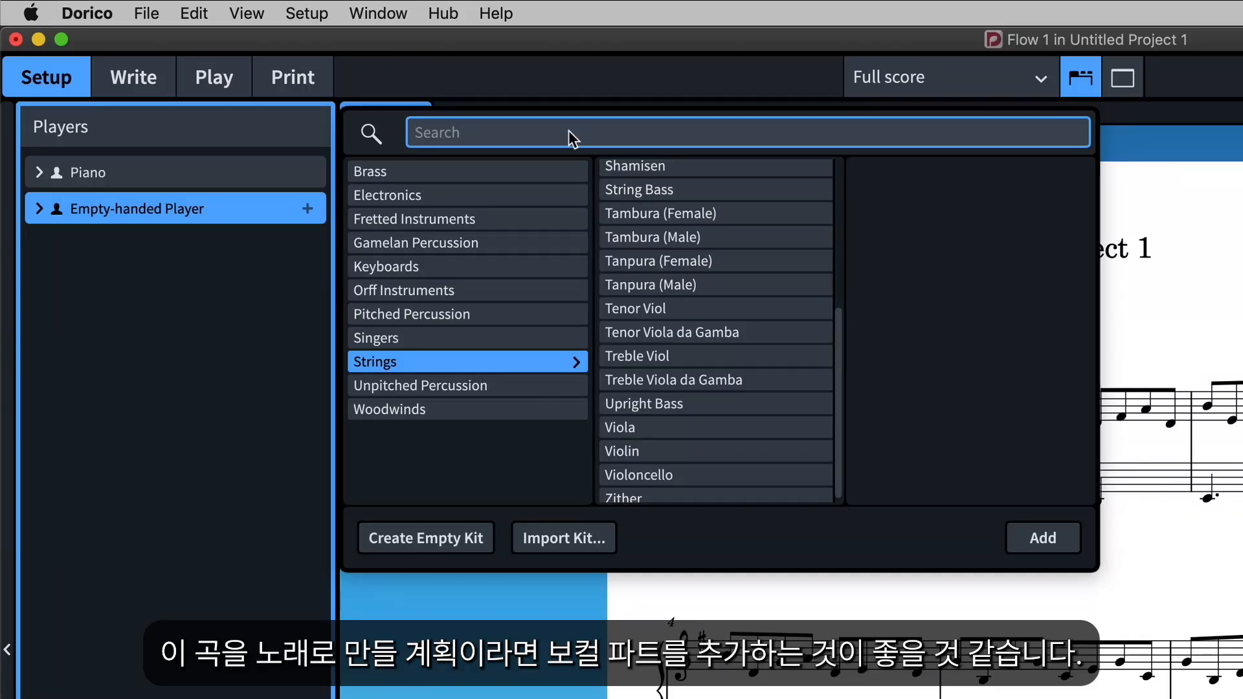
text(voice)
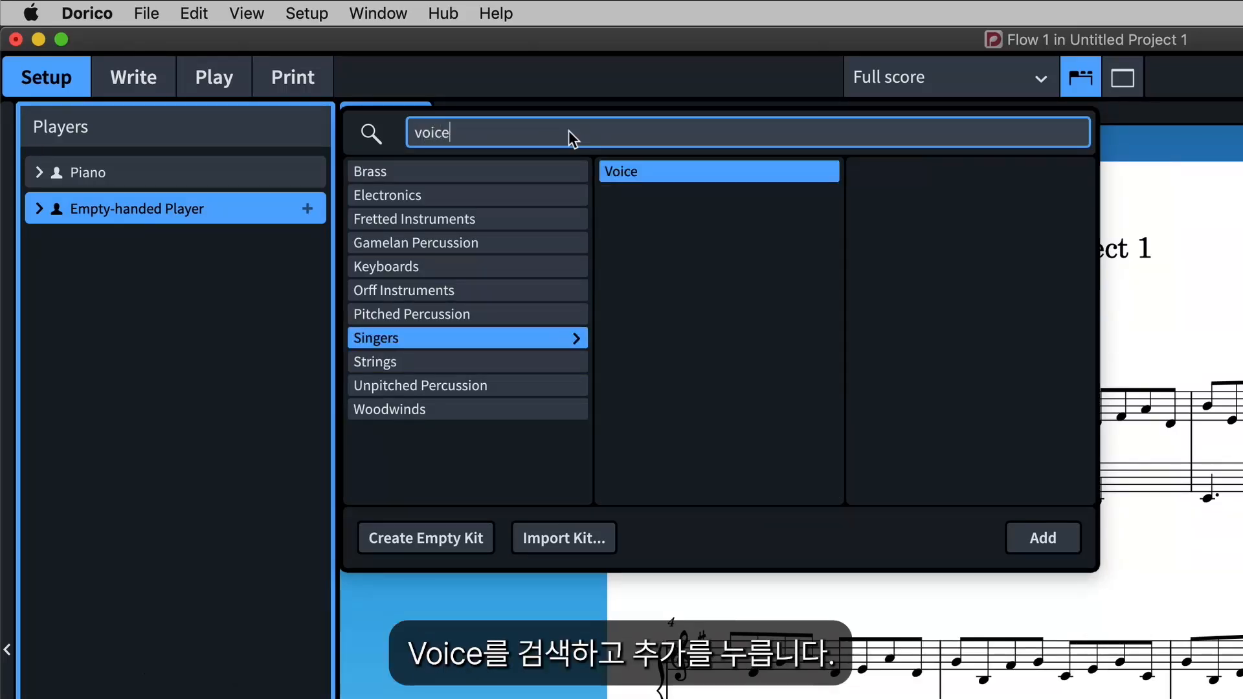
click(1055, 541)
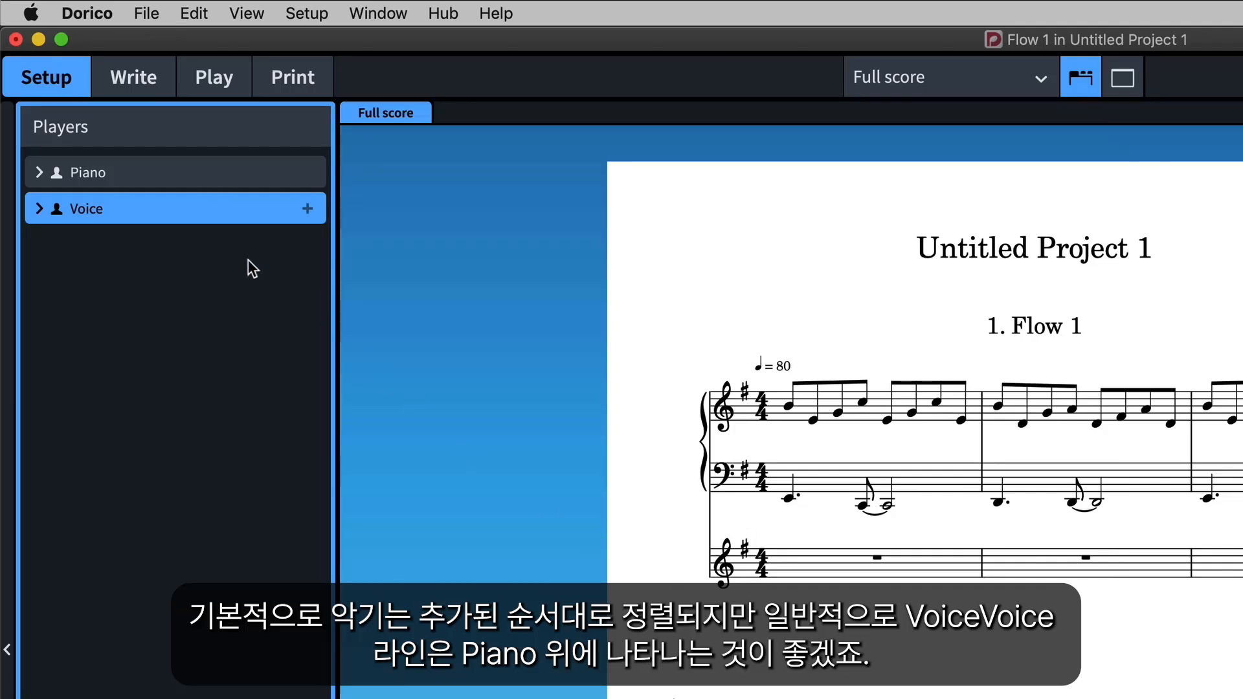
Reorder the players so Voice sits above Piano, and select the Voice staff's first bar rest in Write mode.
drag(180, 206, 196, 163)
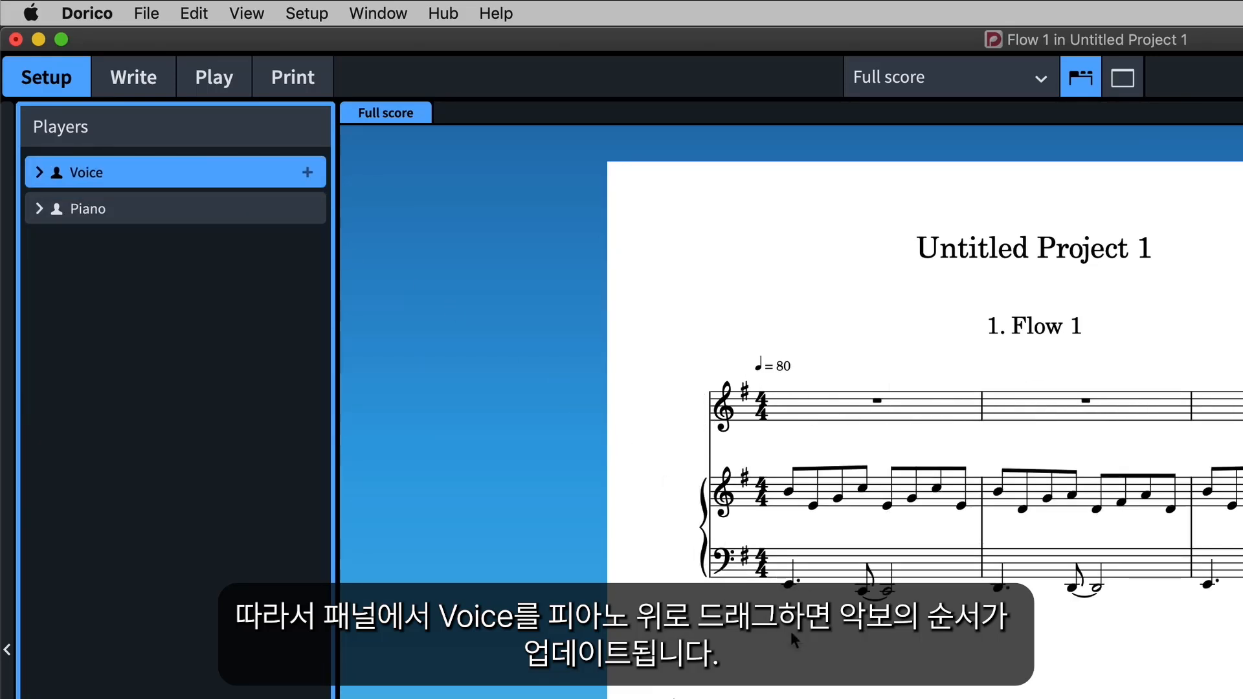
click(165, 88)
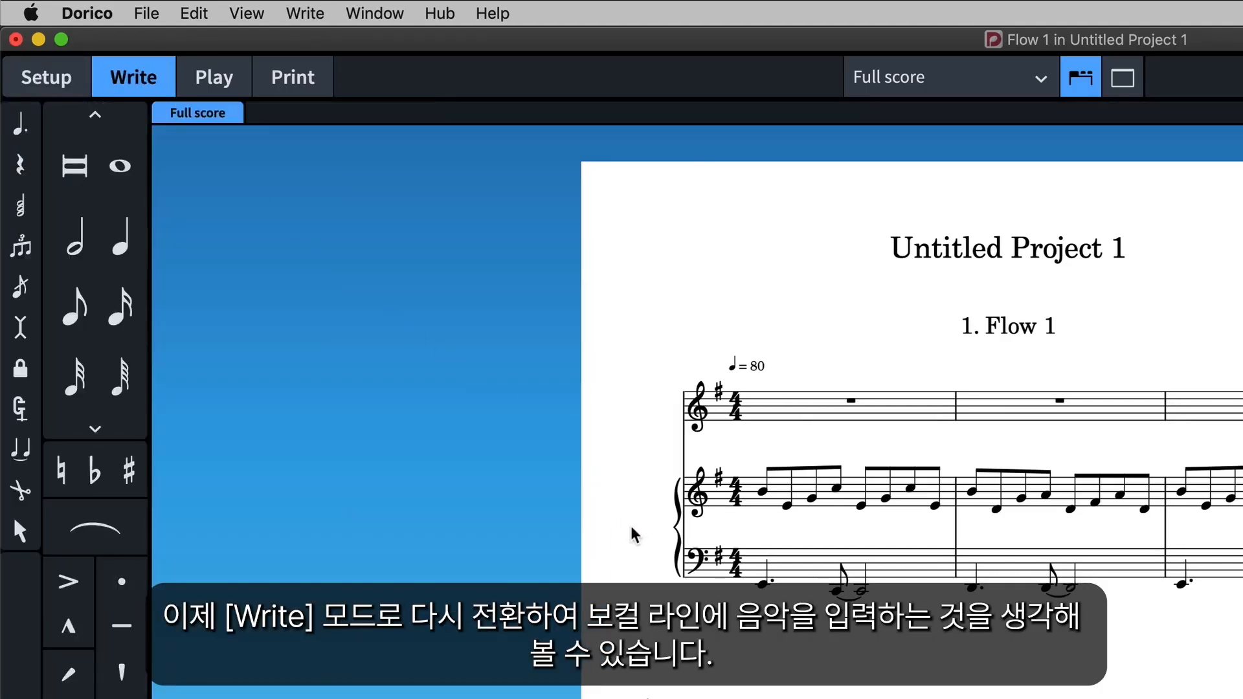
drag(917, 355, 814, 435)
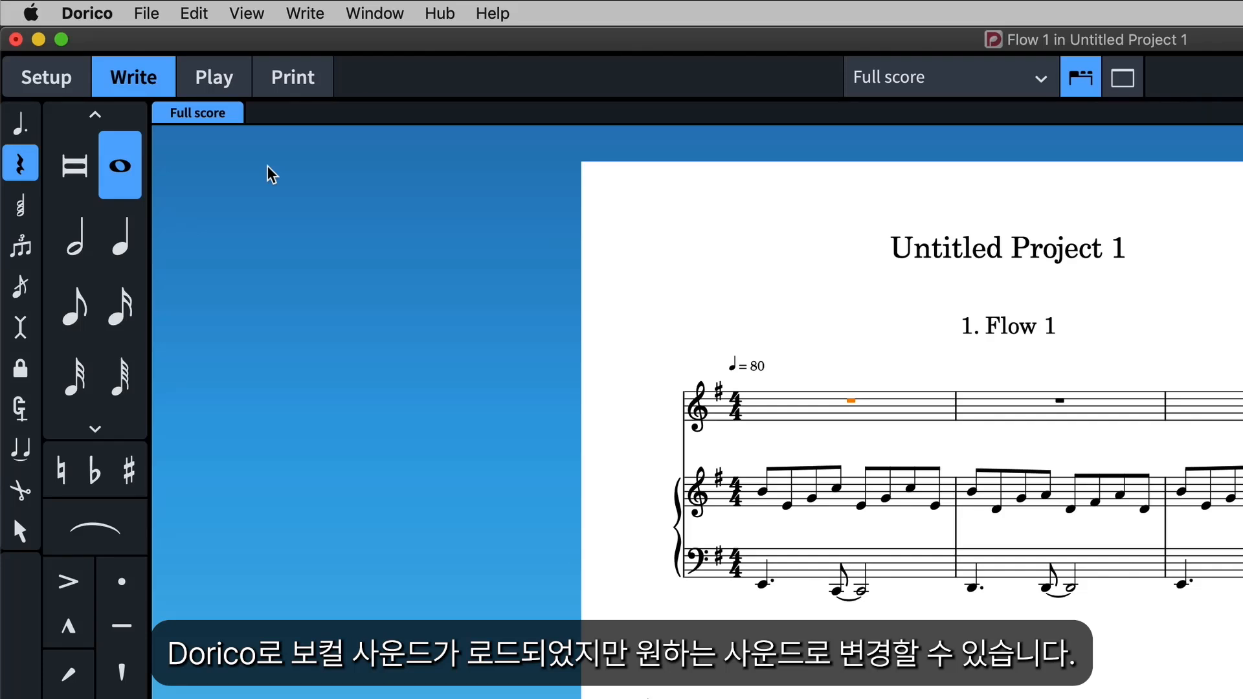
Expand the Voice track in Play mode and examine its VST instrument and channel assignments.
click(244, 91)
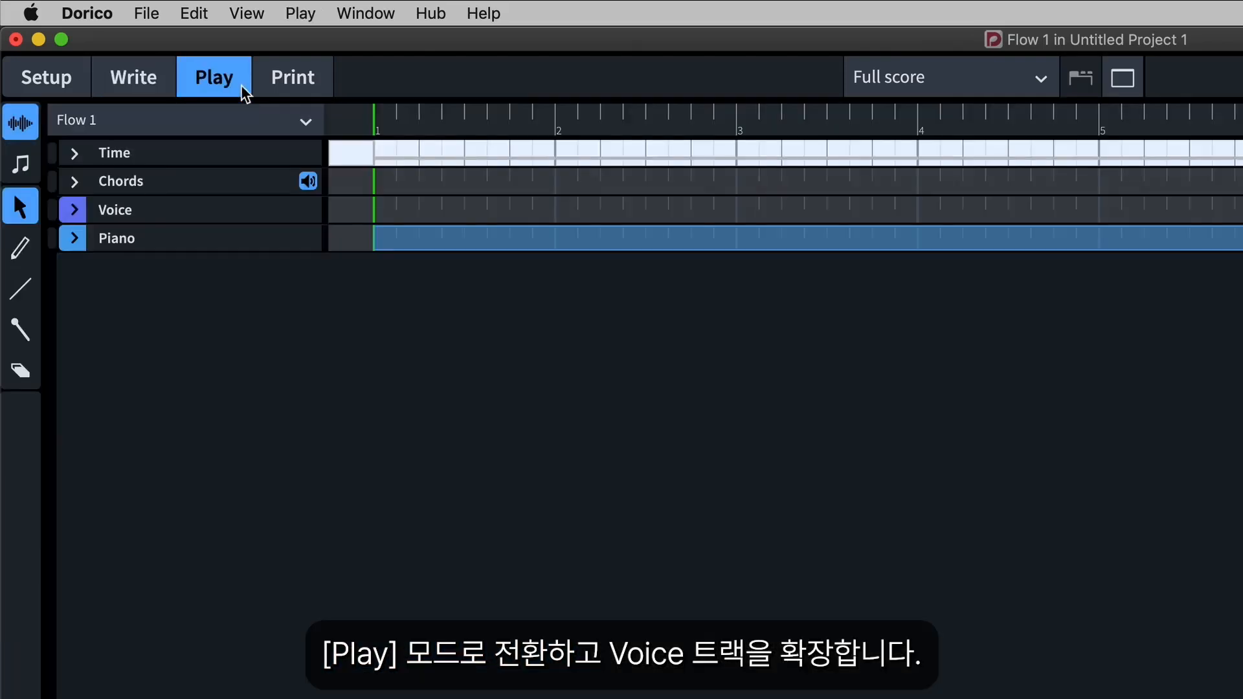
click(74, 210)
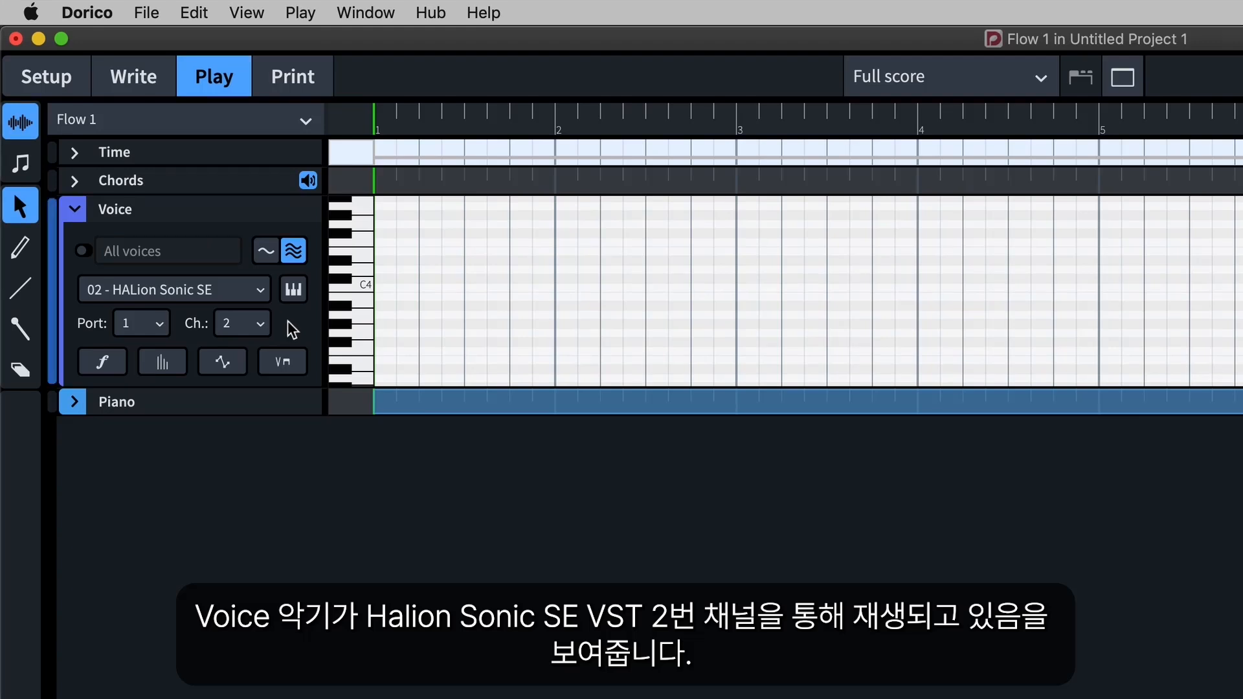
click(256, 292)
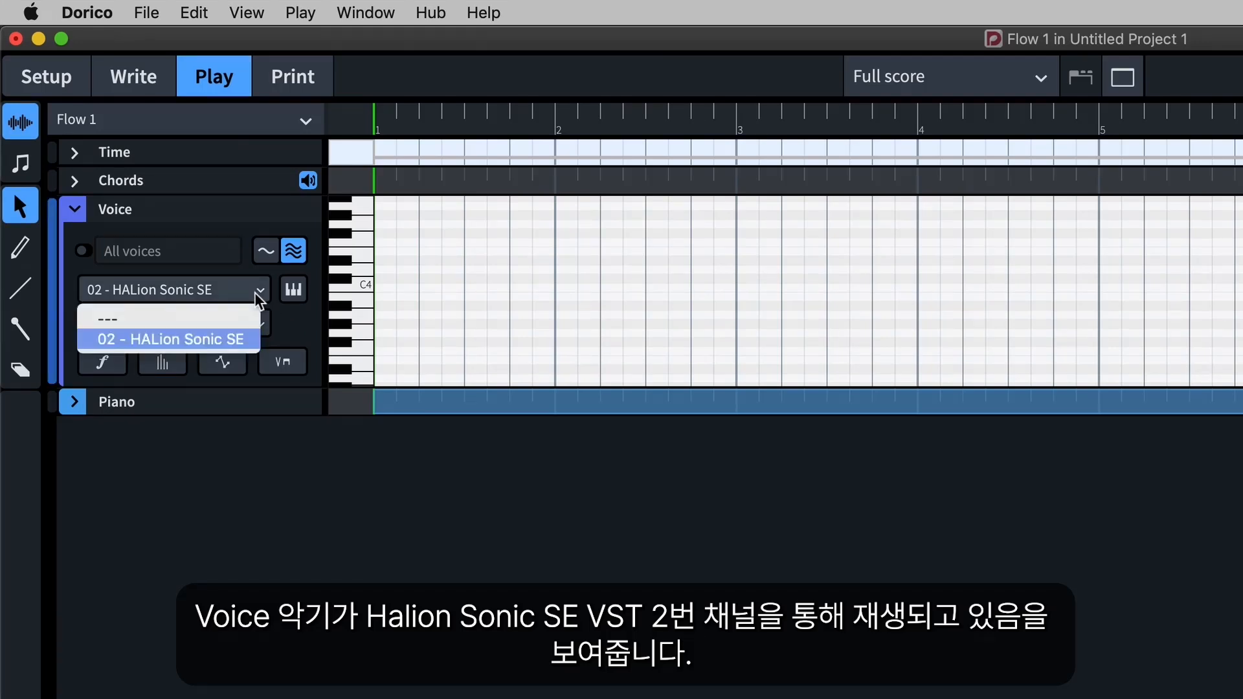
click(240, 343)
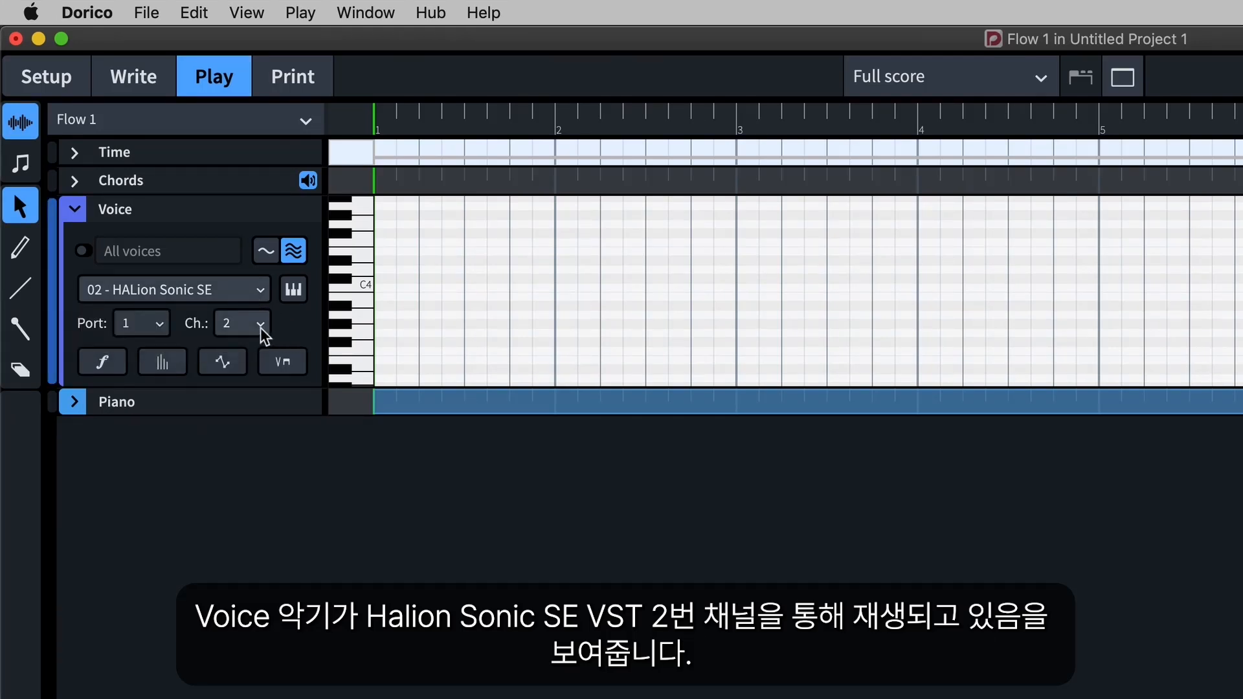
click(260, 327)
click(256, 374)
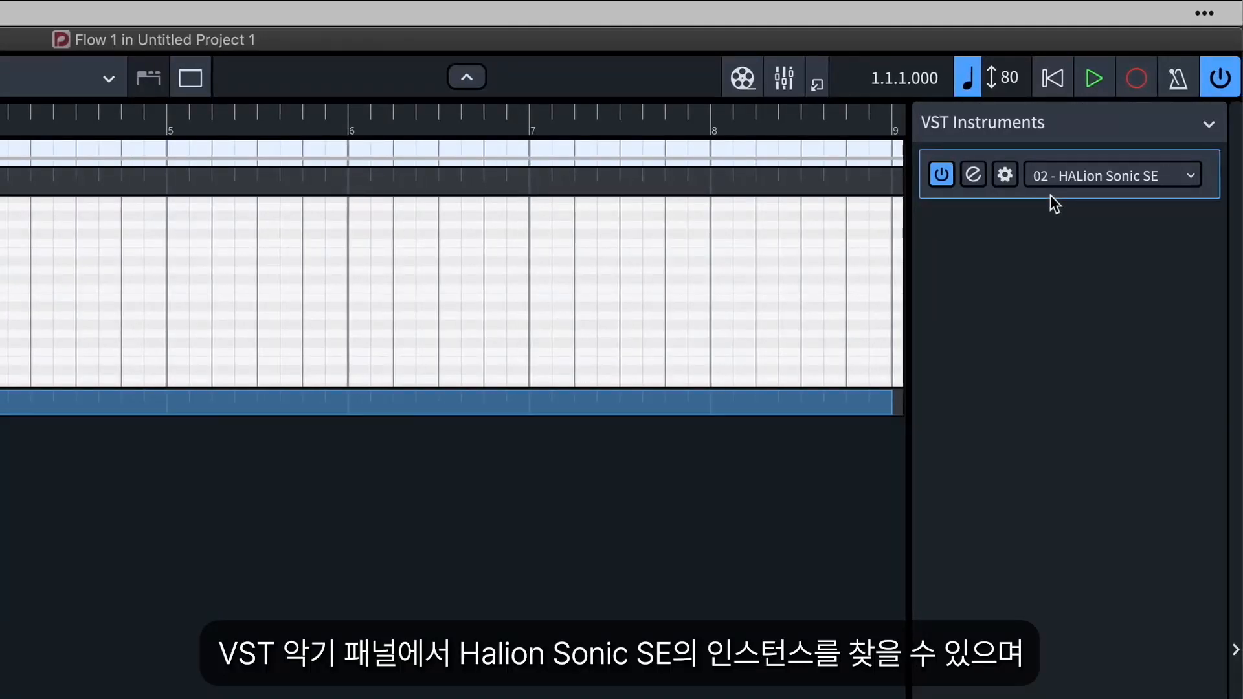
Open the HALion Sonic SE instance, filter its sounds to Synth Lead and load Soft Solo into slot 2.
click(974, 179)
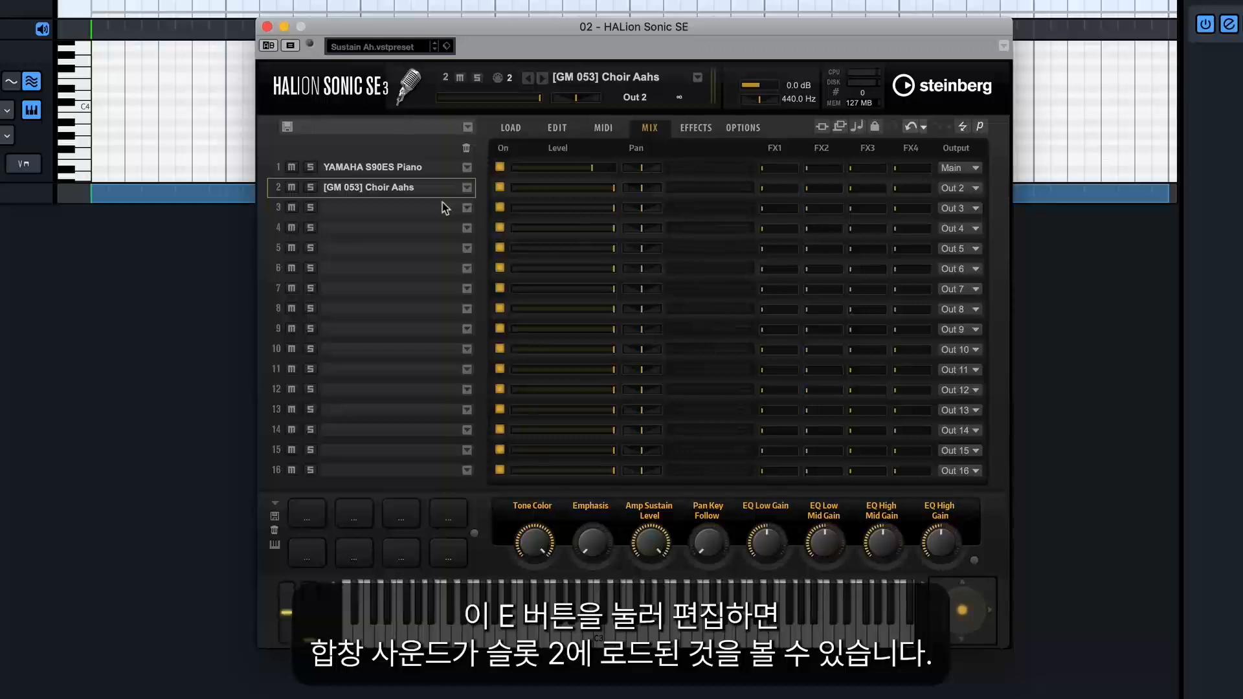
click(512, 134)
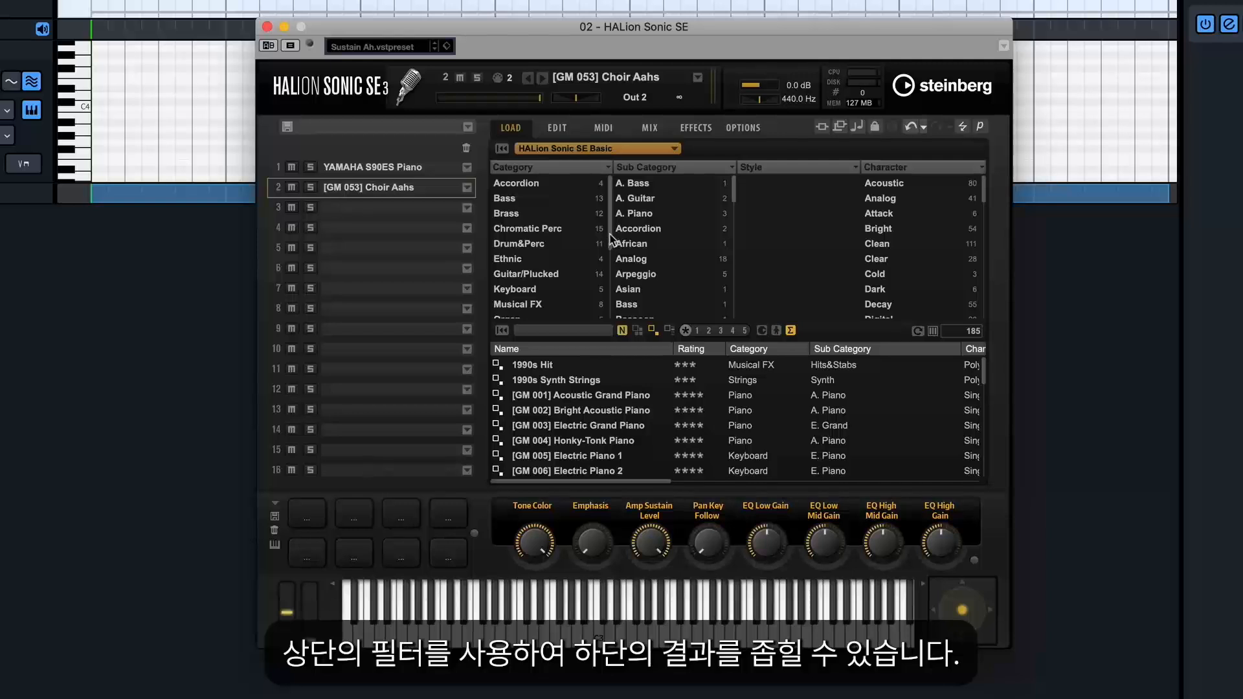
drag(609, 236, 615, 298)
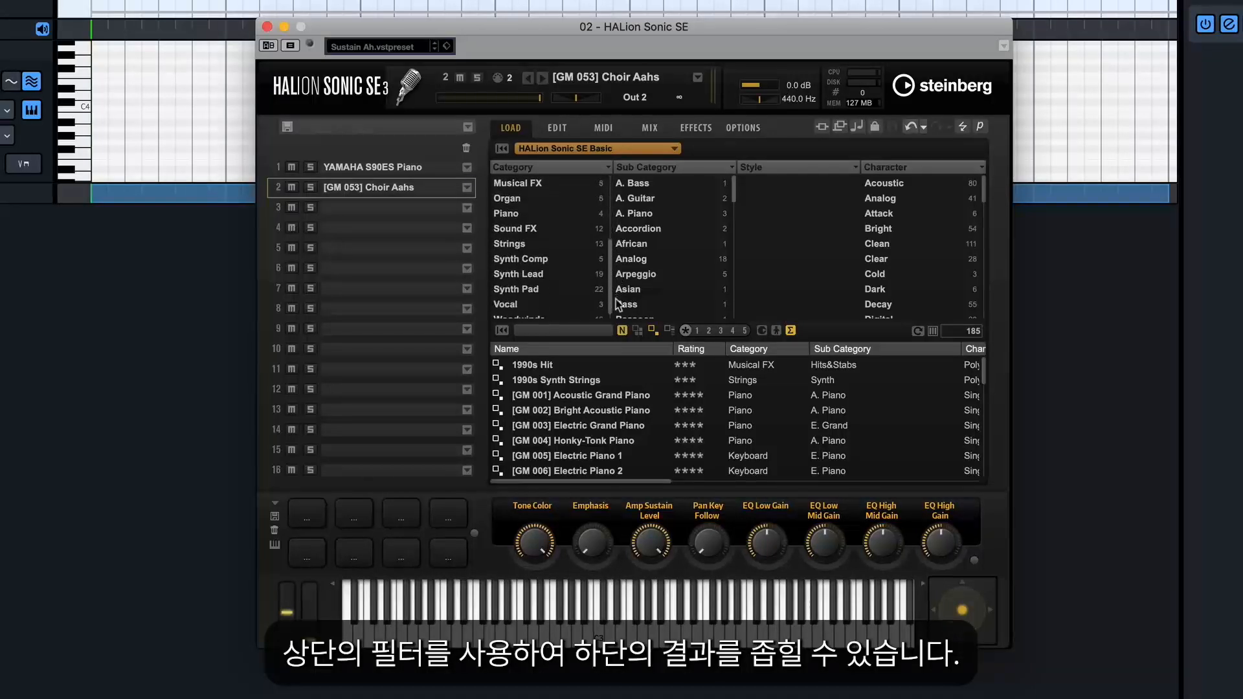
click(539, 275)
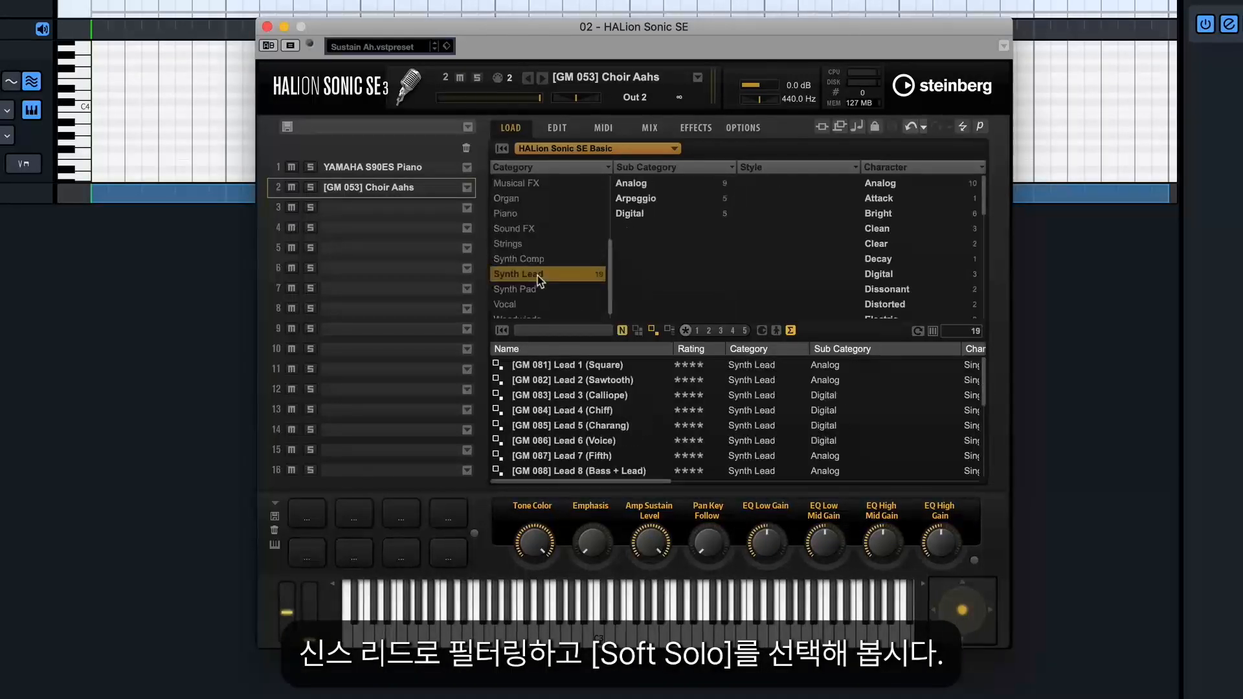
drag(984, 387, 987, 472)
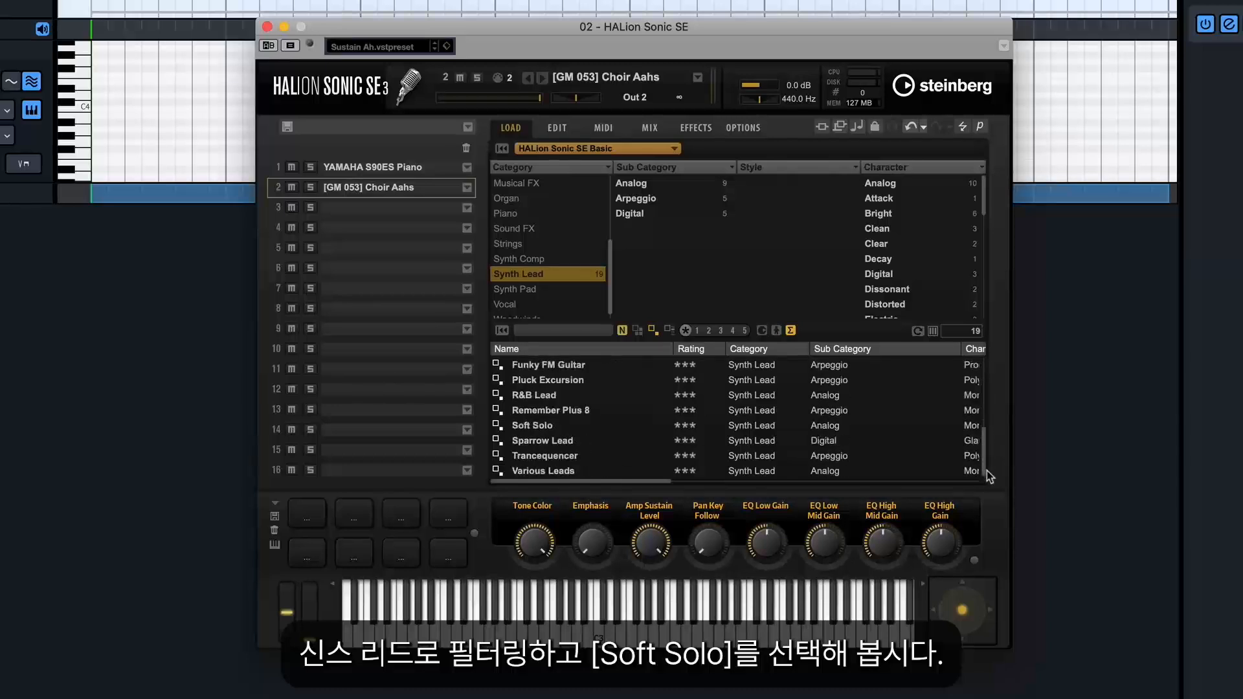
click(562, 427)
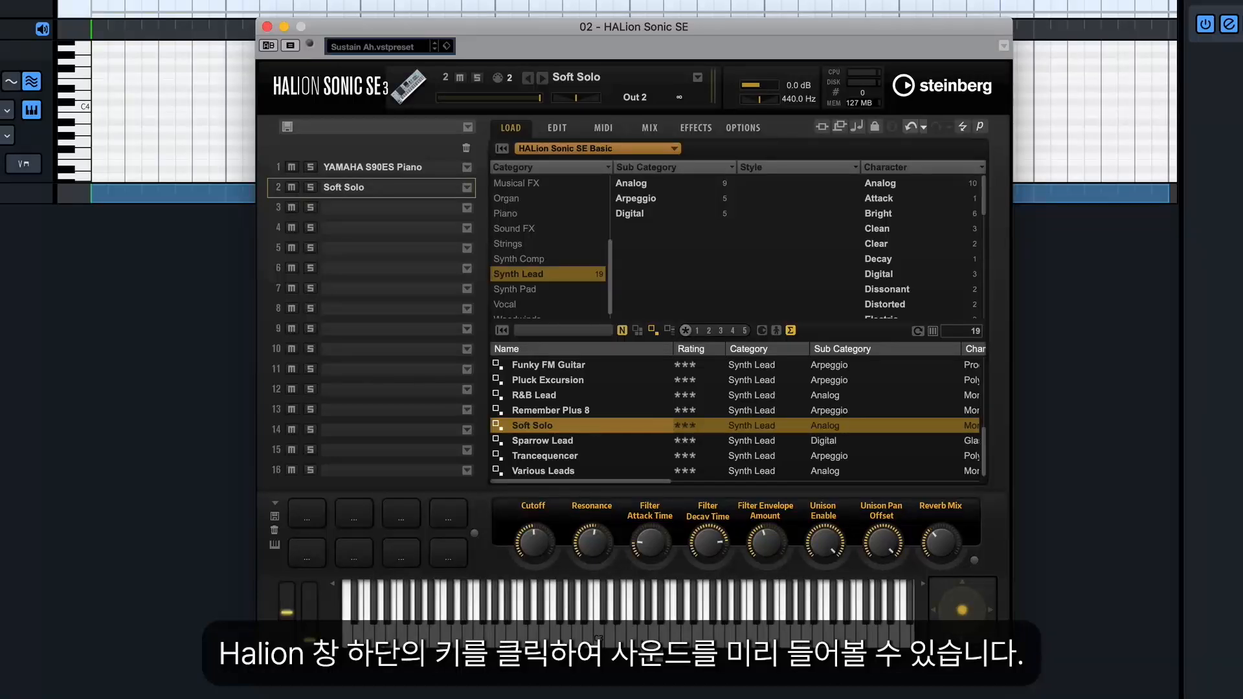
Audition the Soft Solo sound by playing several notes on HALion's virtual keyboard.
mouse_move(642, 645)
mouse_down()
mouse_move(679, 671)
mouse_move(707, 643)
mouse_up()
click(708, 648)
click(678, 638)
click(661, 622)
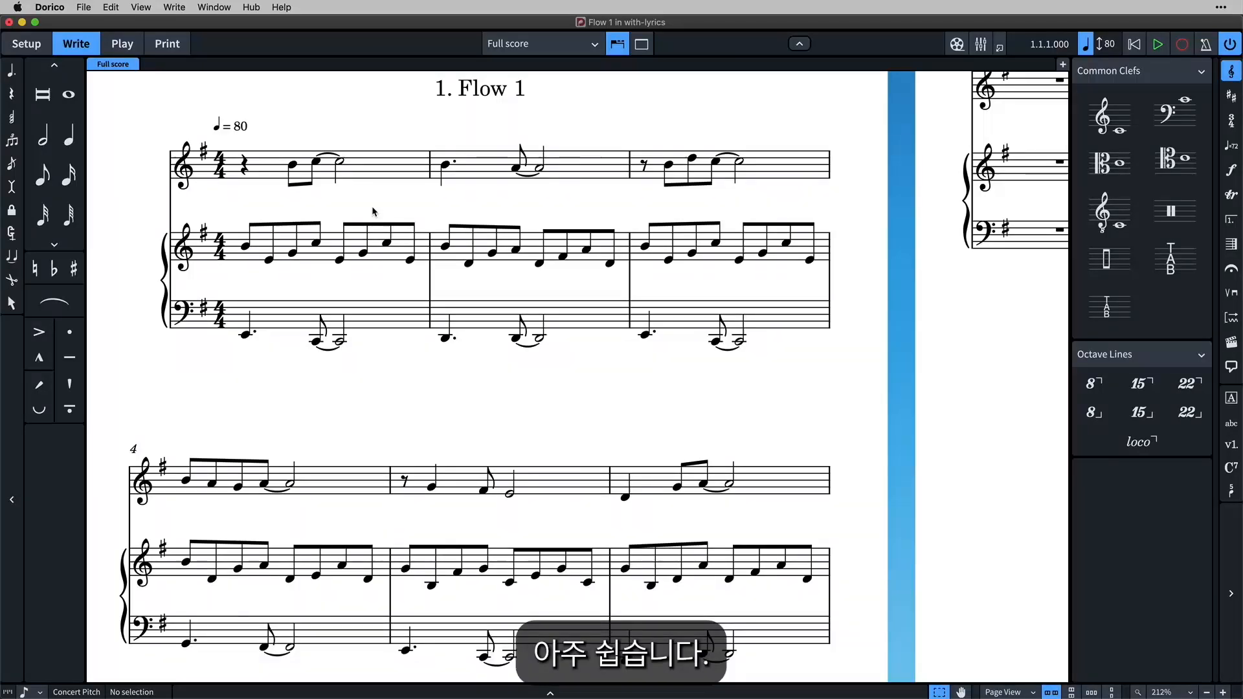
Start line 1 lyrics at the vocal staff's first note and enter "These are" in bar 1.
click(294, 168)
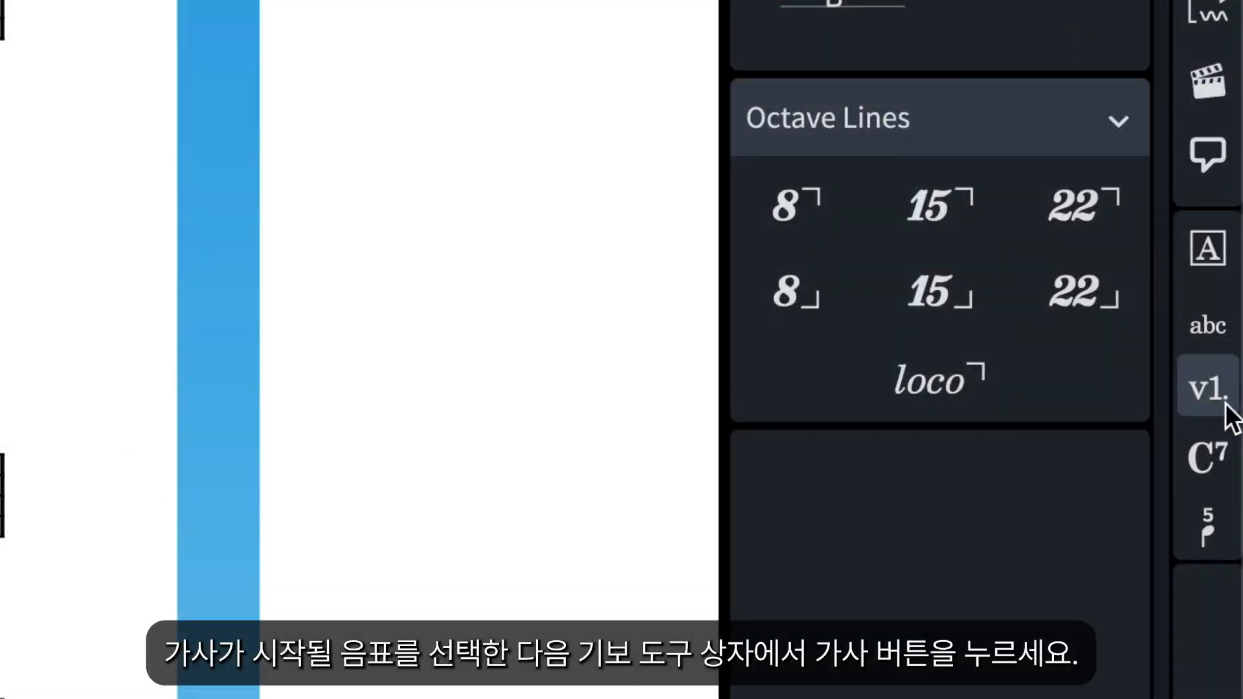
click(1225, 402)
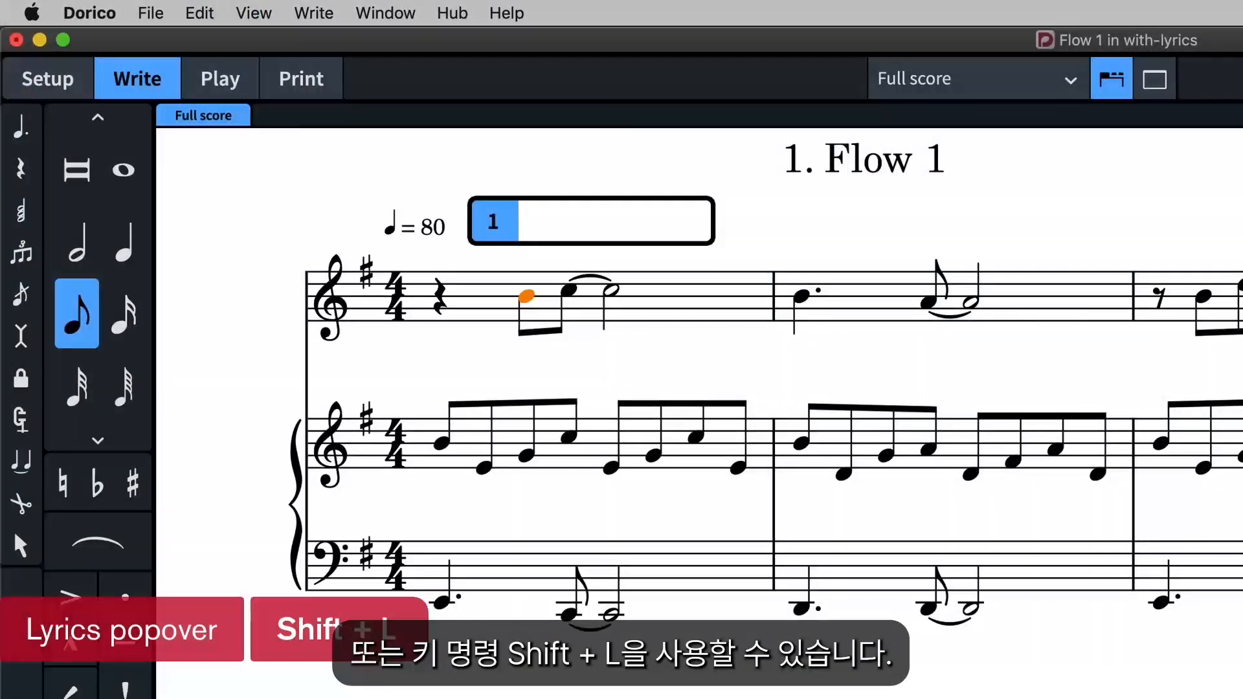
text(These)
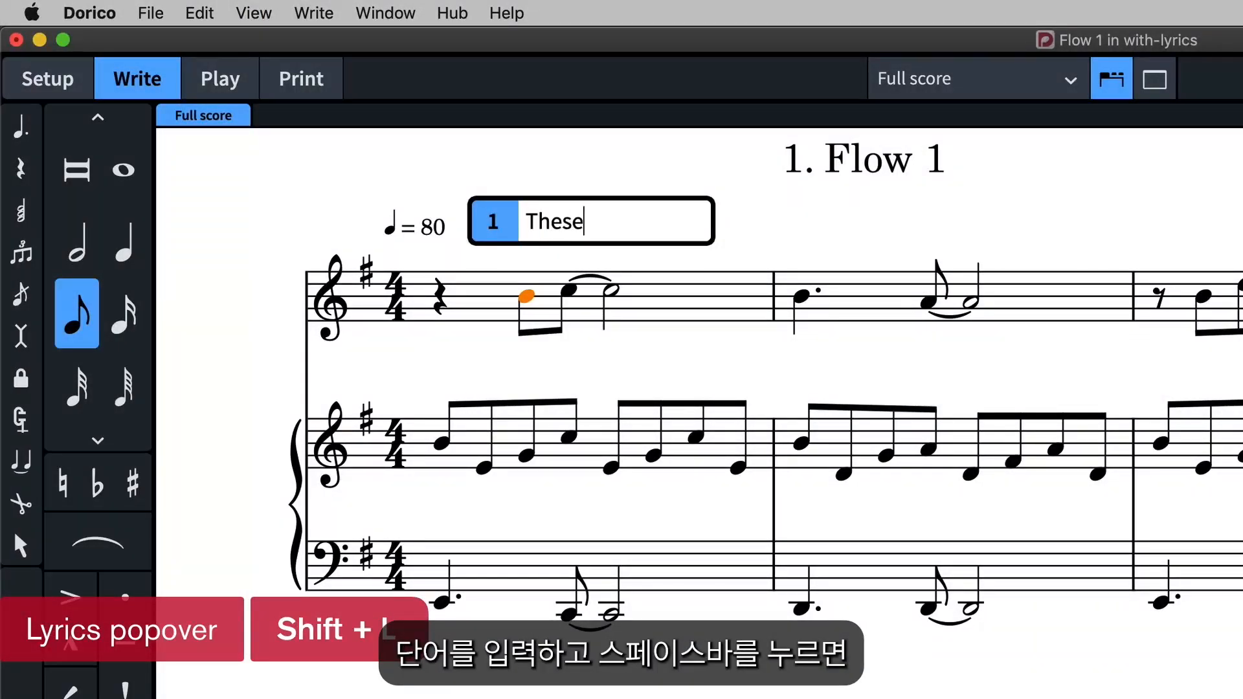
key(space)
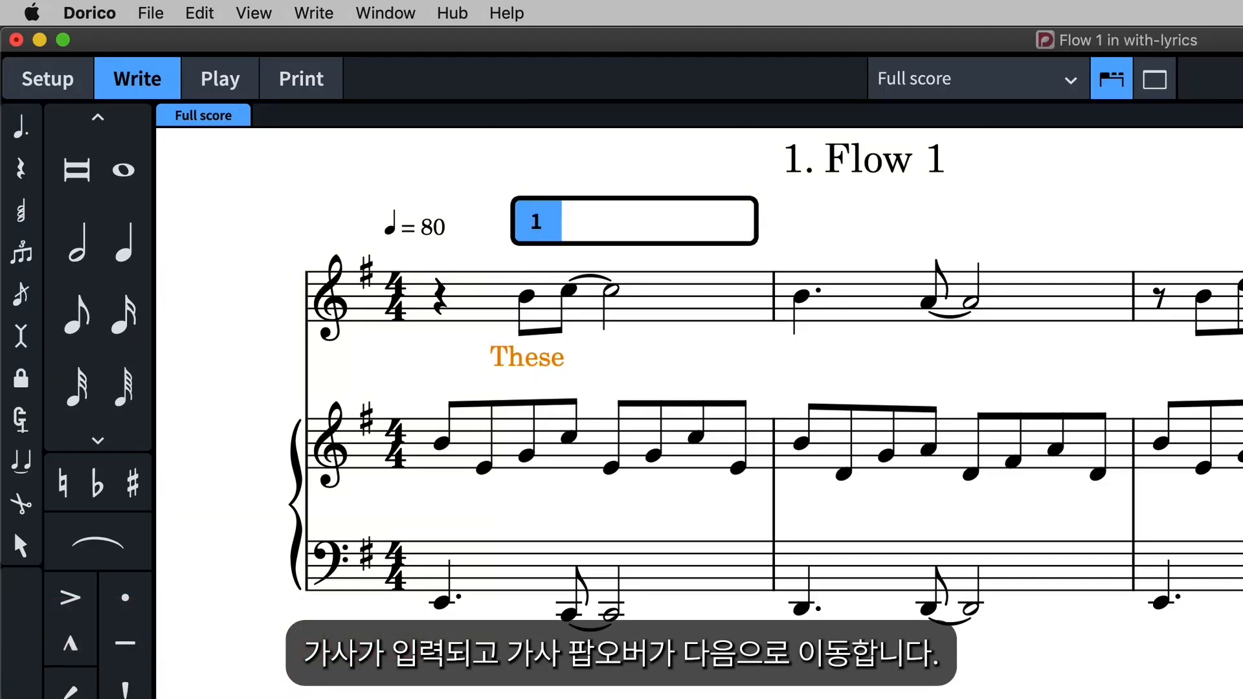
text(are)
key(space)
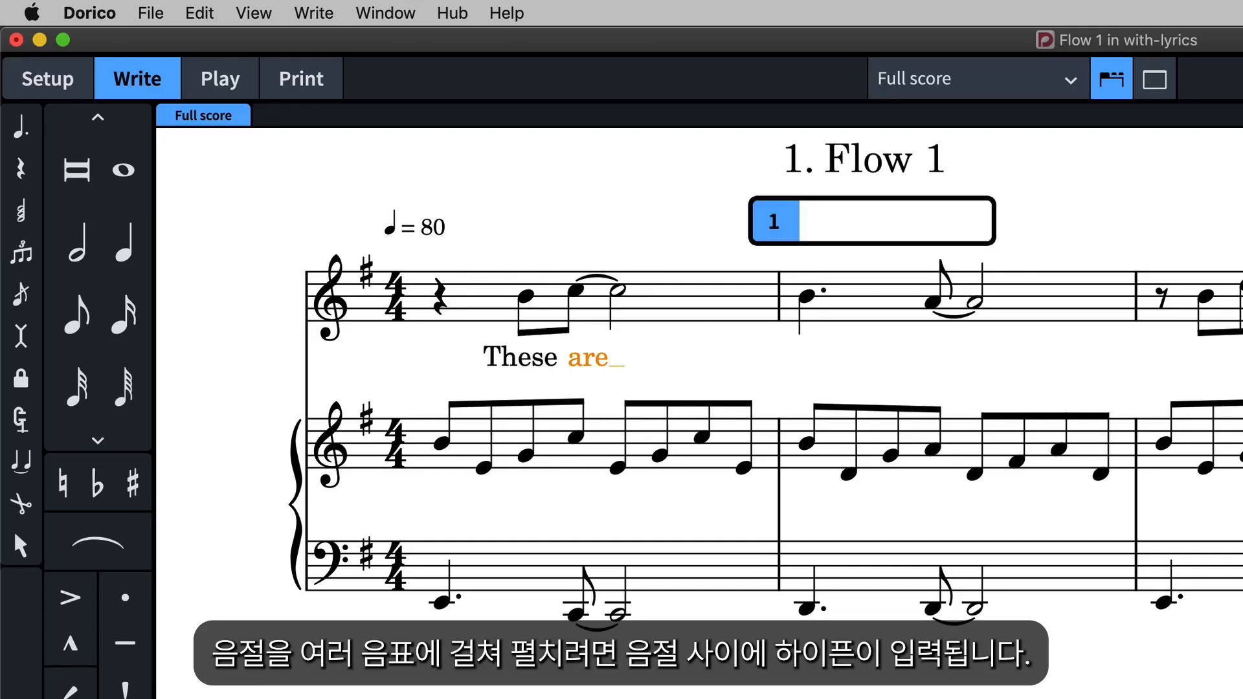
Enter the hyphenated lyric "ly-rics." across the two vocal notes of bar 2.
text(ly)
key(space)
text(rics)
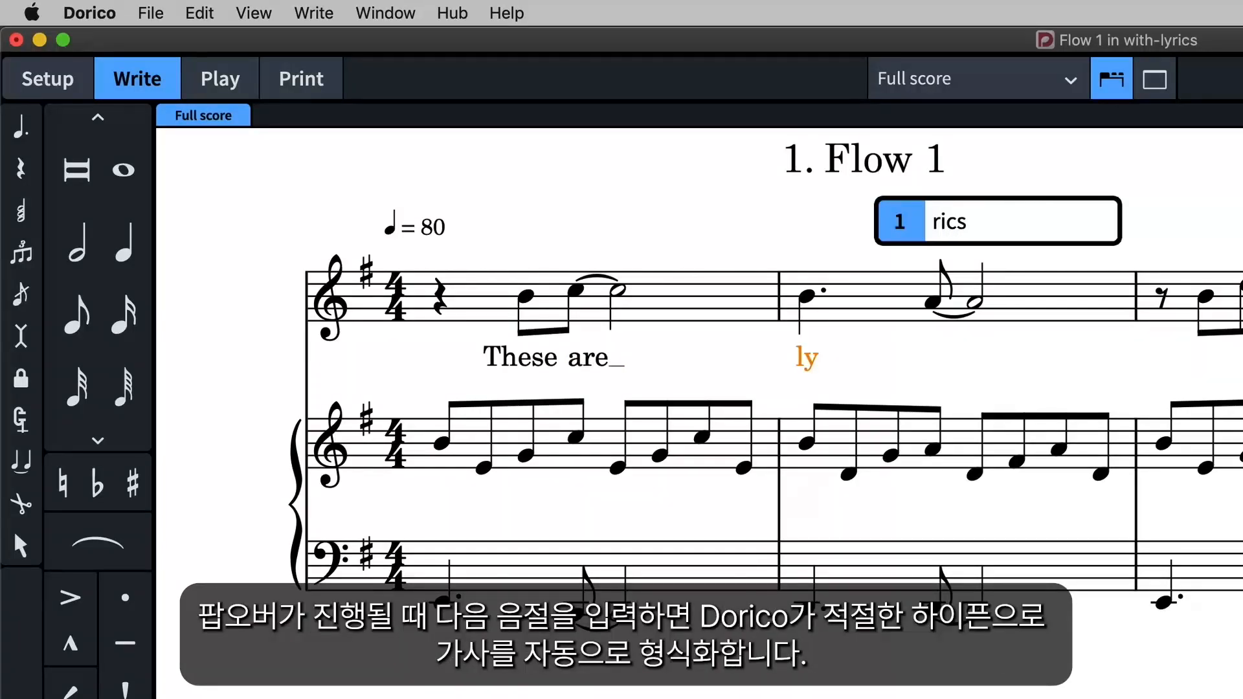
text(.)
key(space)
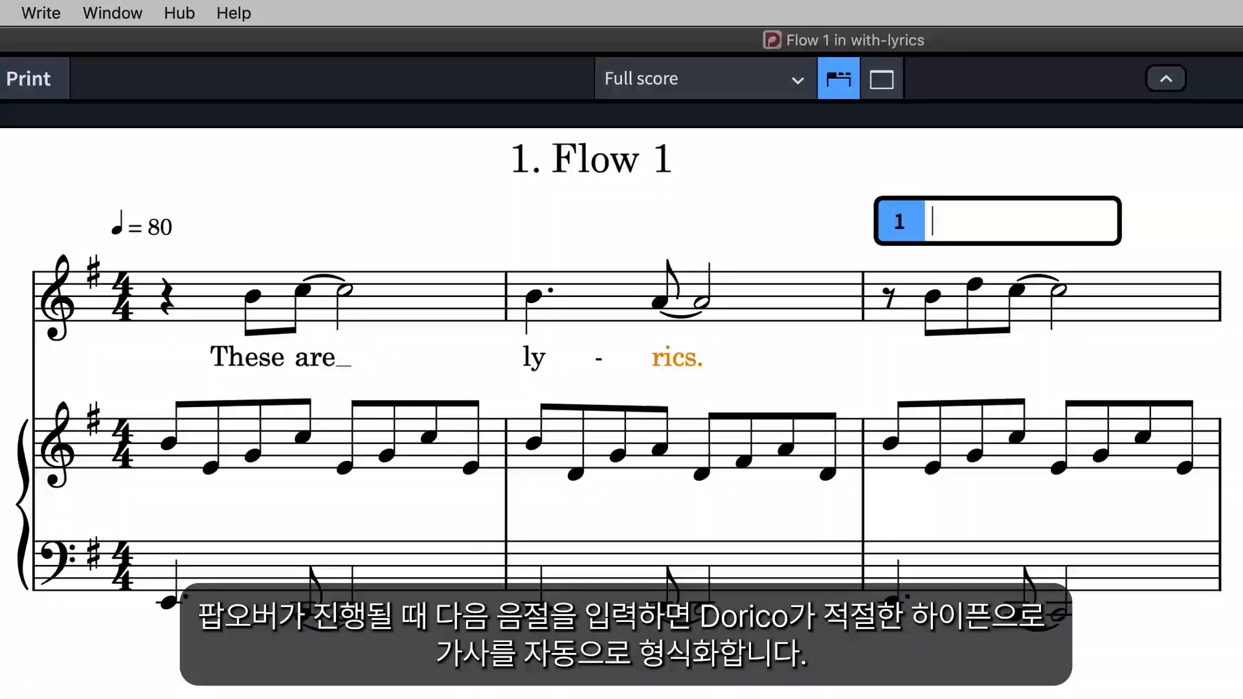
Enter the lyrics "Yes they are;" under the vocal notes of bar 3.
text(Yes)
key(space)
text(they)
key(space)
text(ar)
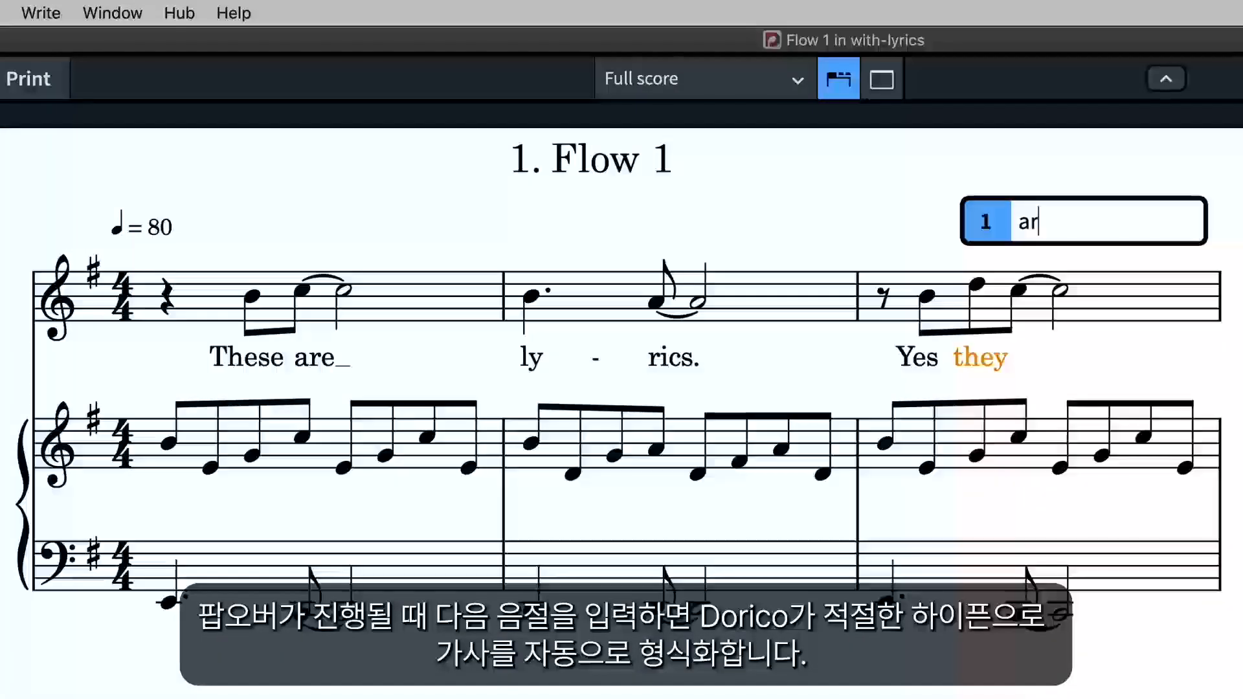
text(e;)
key(space)
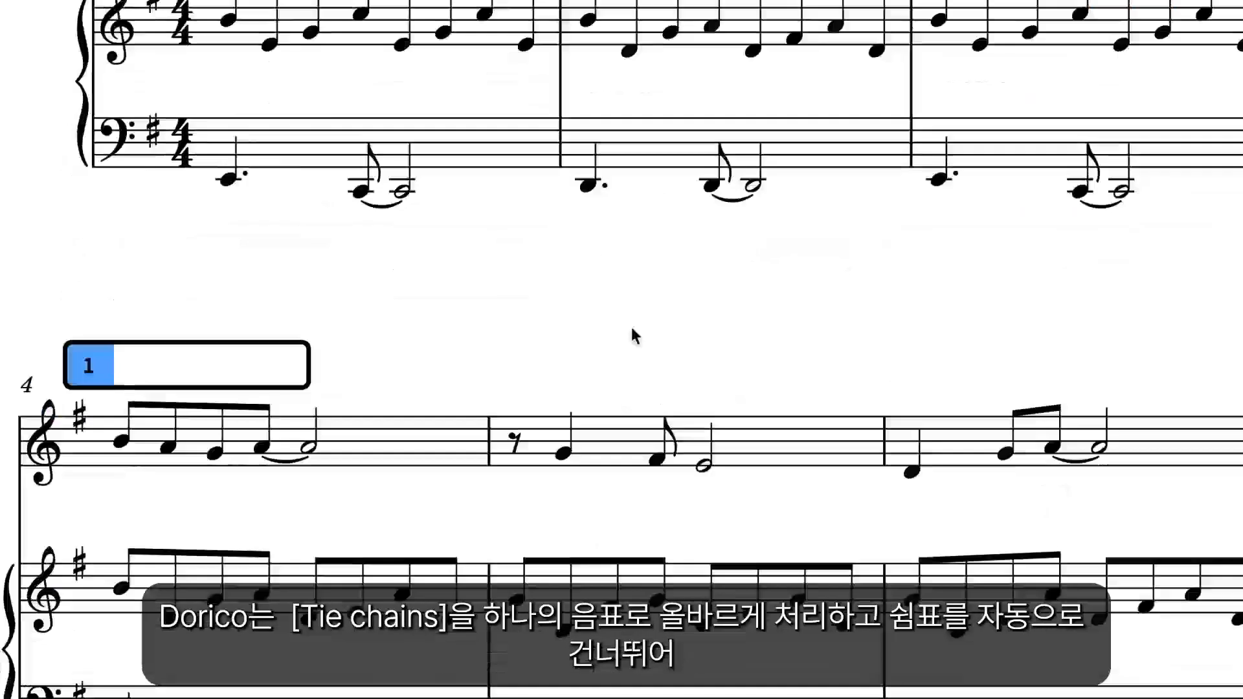
Enter the lyrics "they are ly-rics." under the vocal notes of bar 4, hyphenating the last word.
text(they)
key(space)
text(are)
key(space)
text(ly)
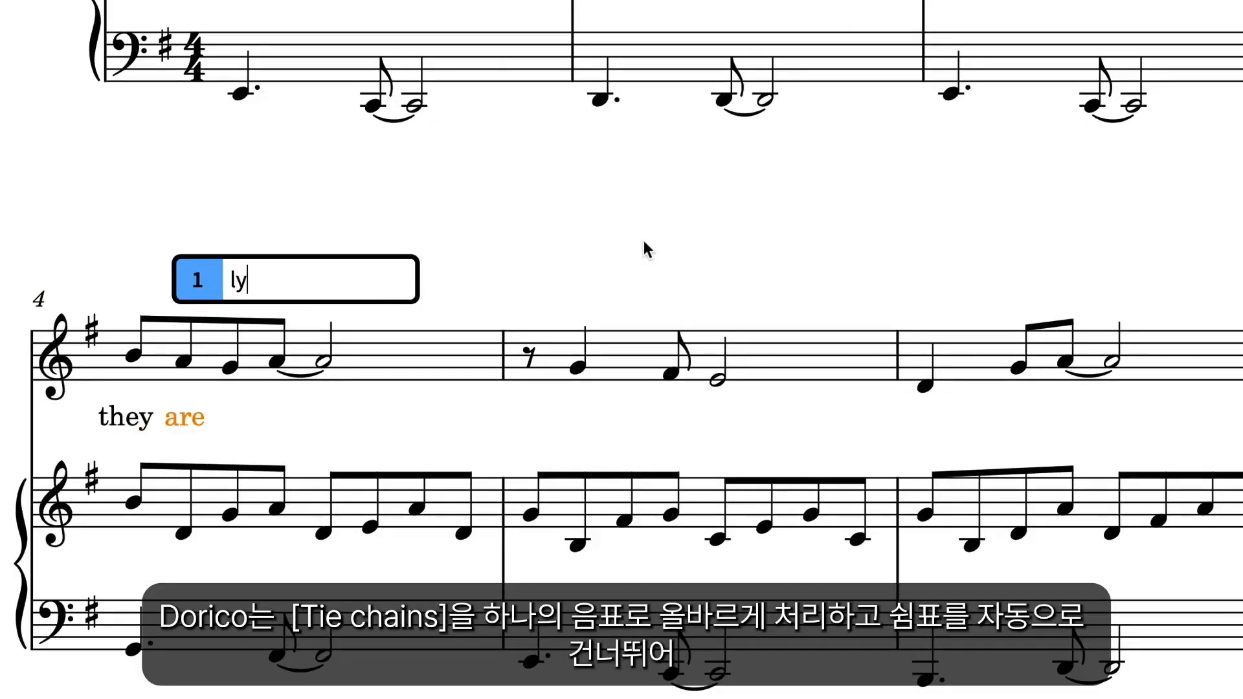
key(minus)
text(rics.)
key(space)
Enter the lyrics "No, they're not." under the vocal notes of bar 5.
text(N)
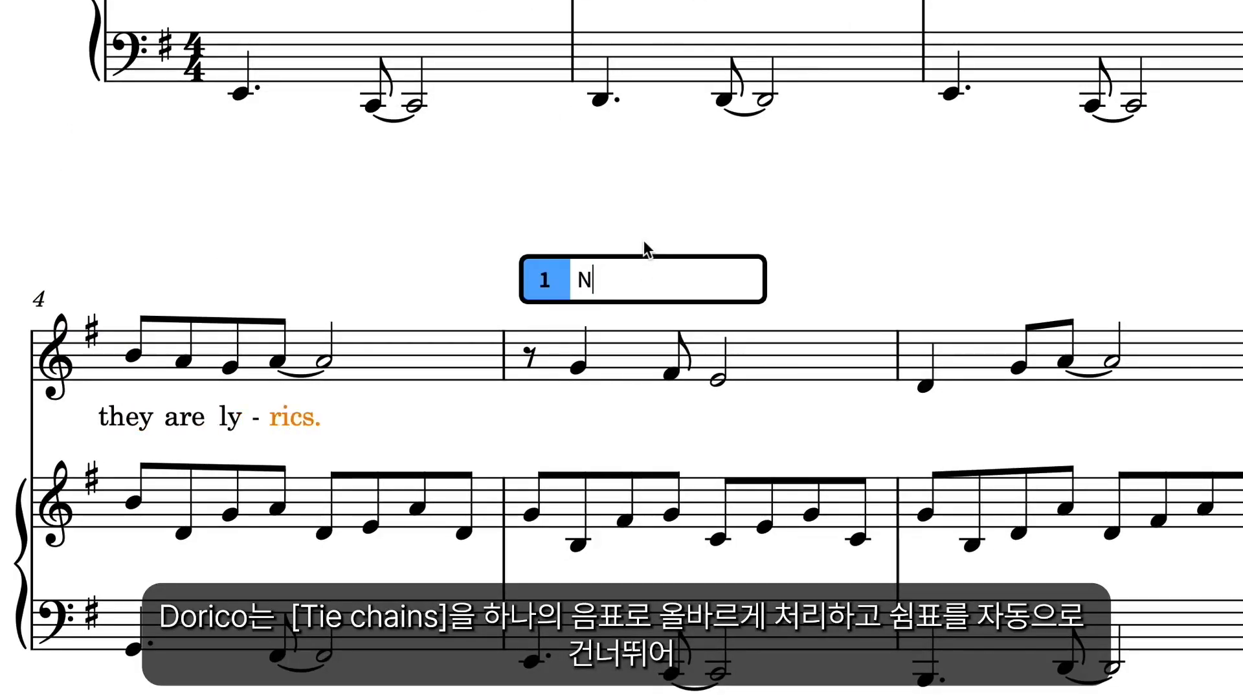
text(o,)
key(space)
text(they're)
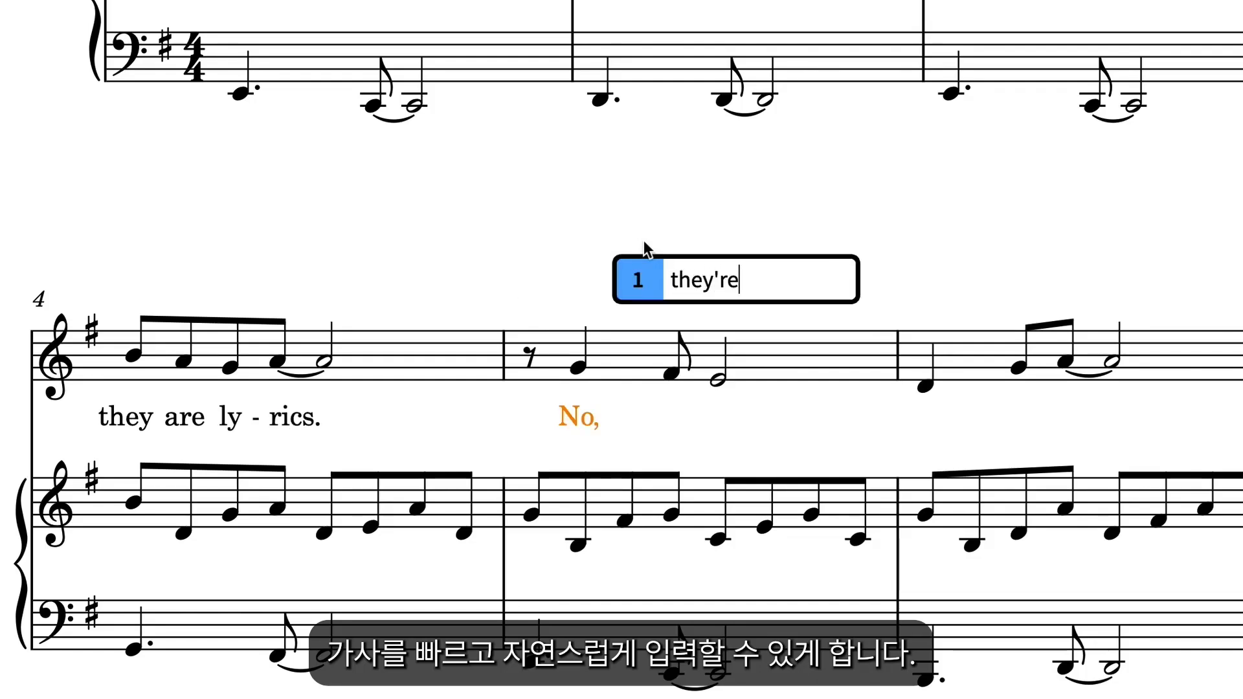
key(space)
text(not.)
key(space)
Enter the lyrics "Yes, they are" under the vocal notes of bar 6, finish lyric input and clear the selection.
text(Ye)
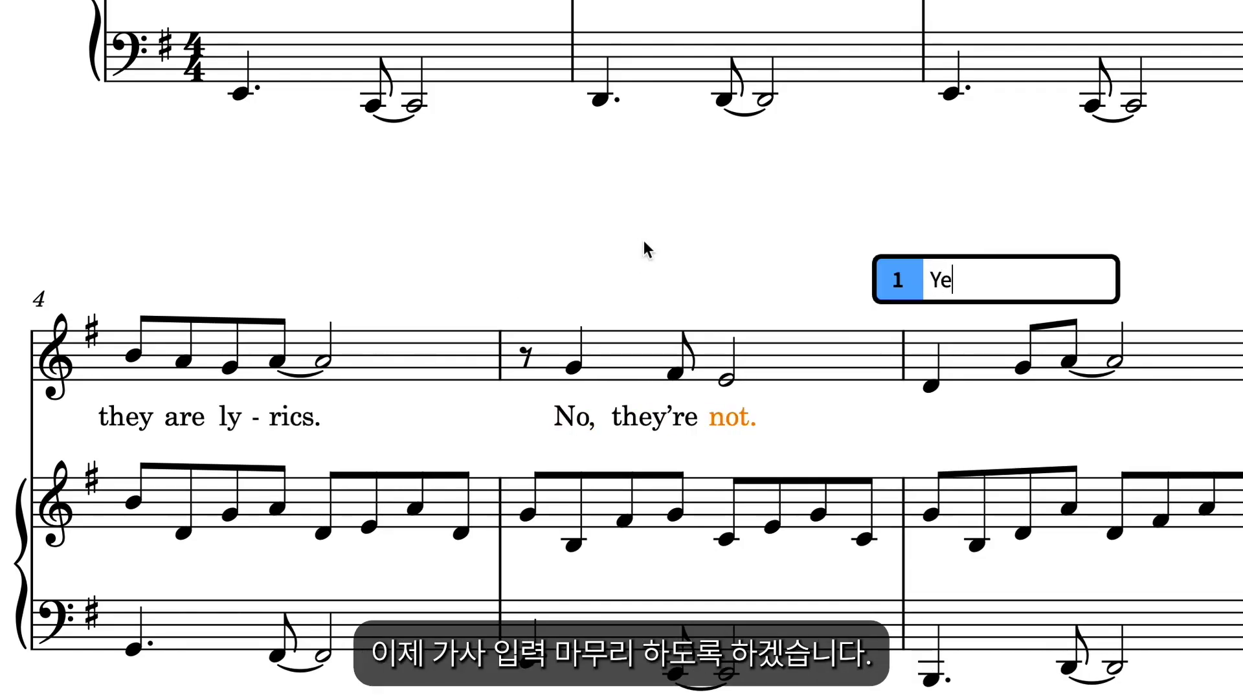
text(s,)
key(space)
text(they)
key(space)
text(are)
key(Return)
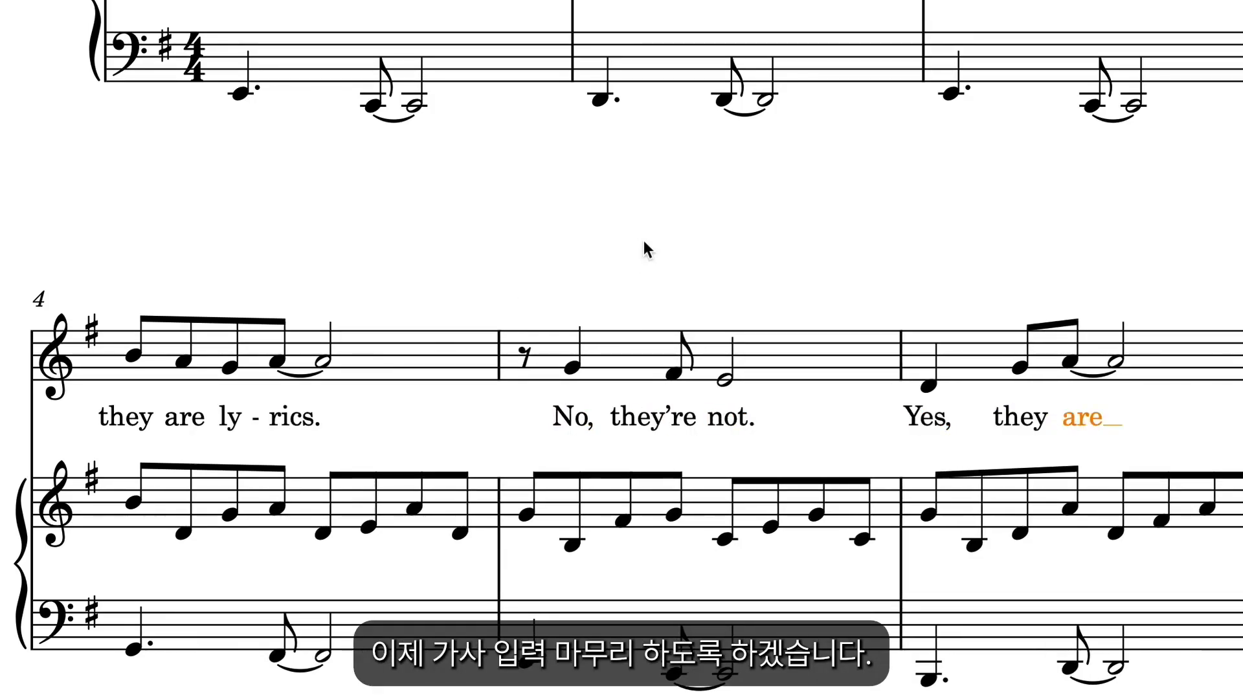
key(Escape)
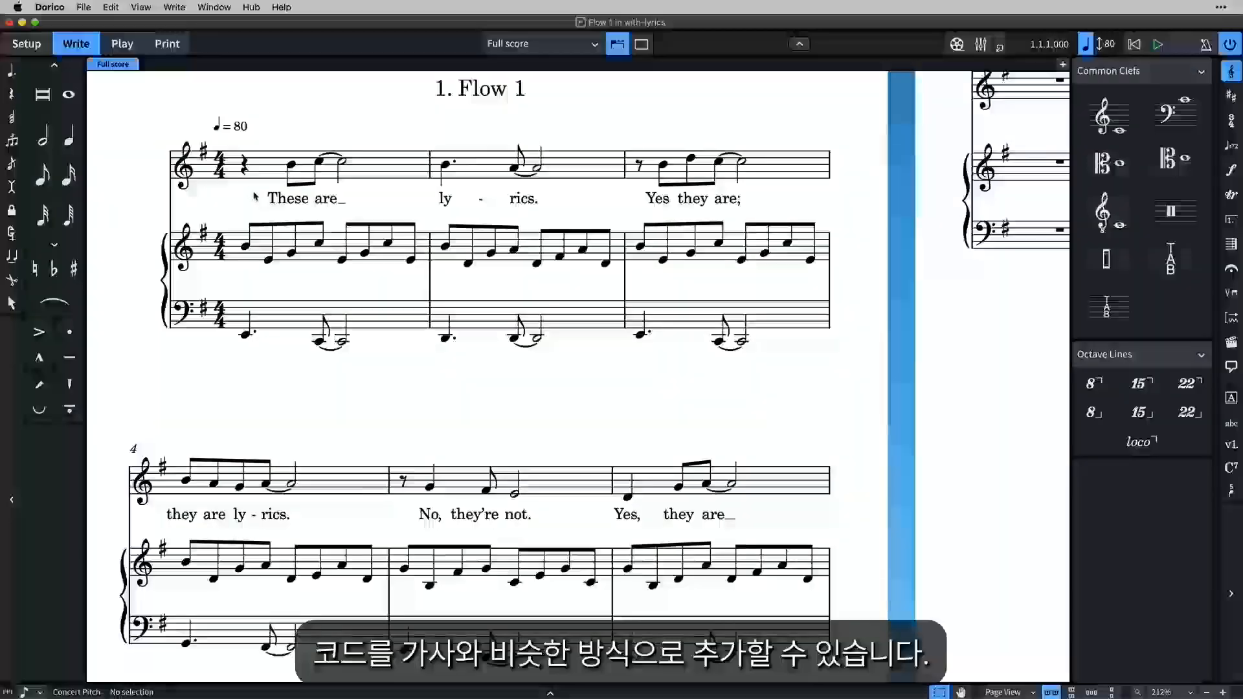
Enter the chord symbols Em at the start of bar 1 and C above the tied notes, and advance to bar 2.
click(244, 166)
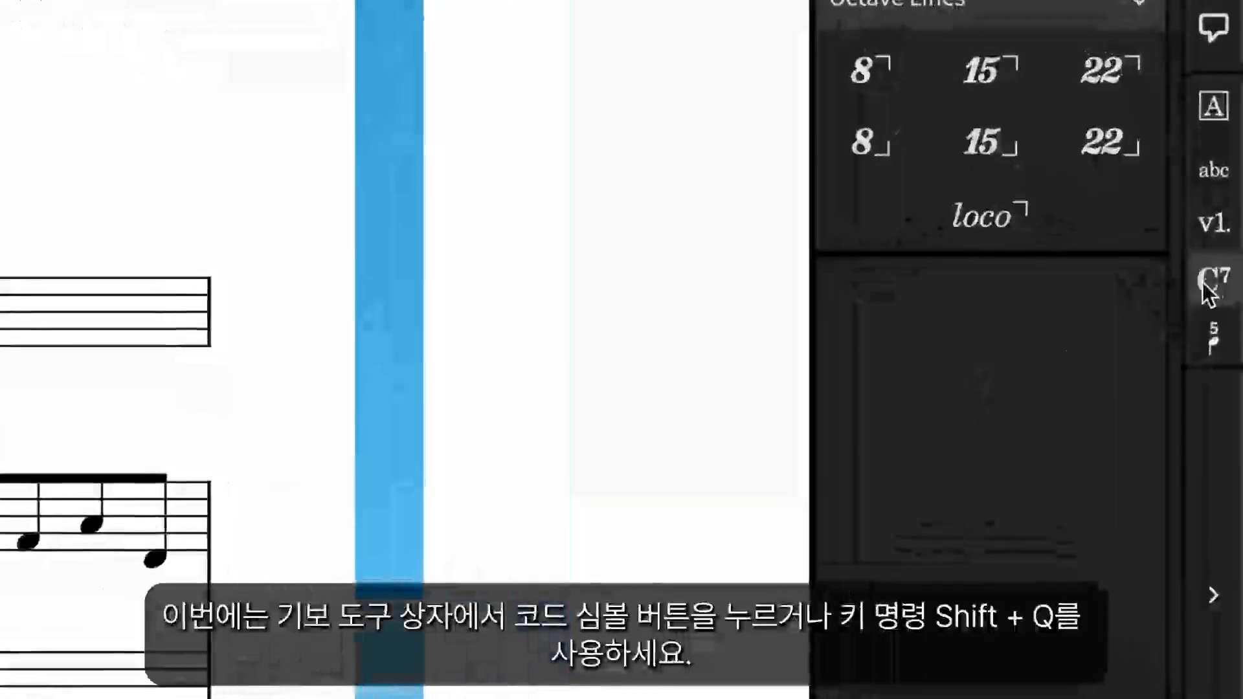
click(1207, 292)
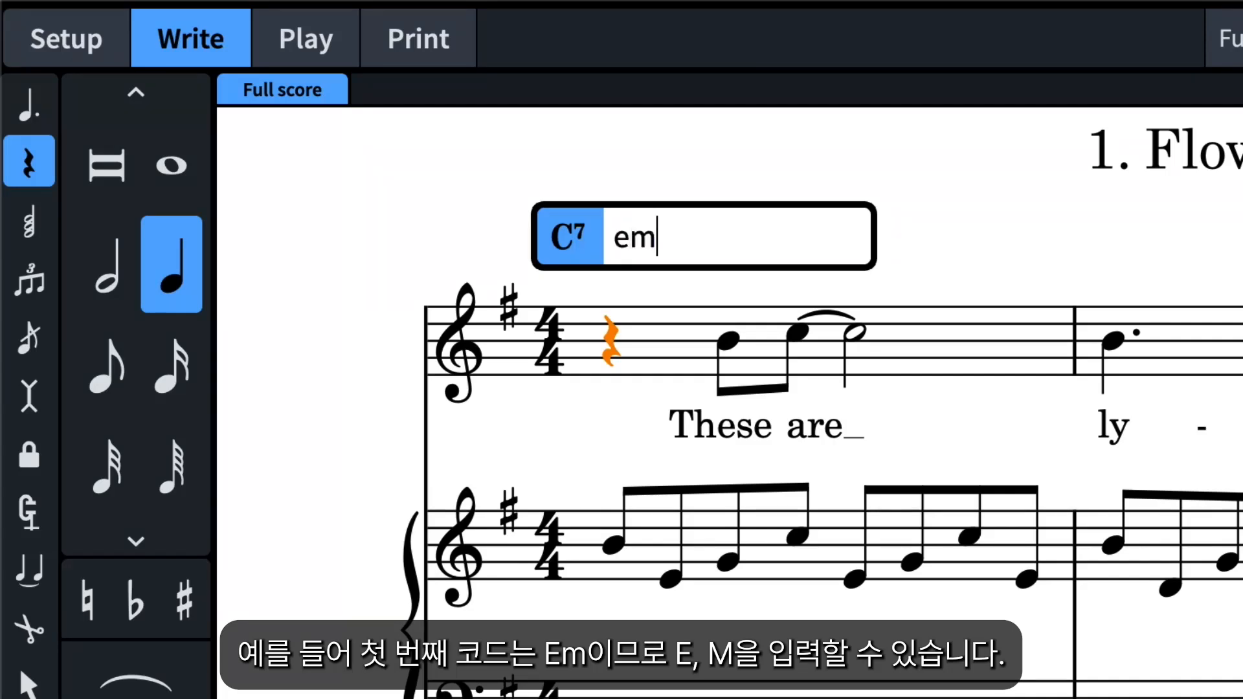
text(m)
key(space)
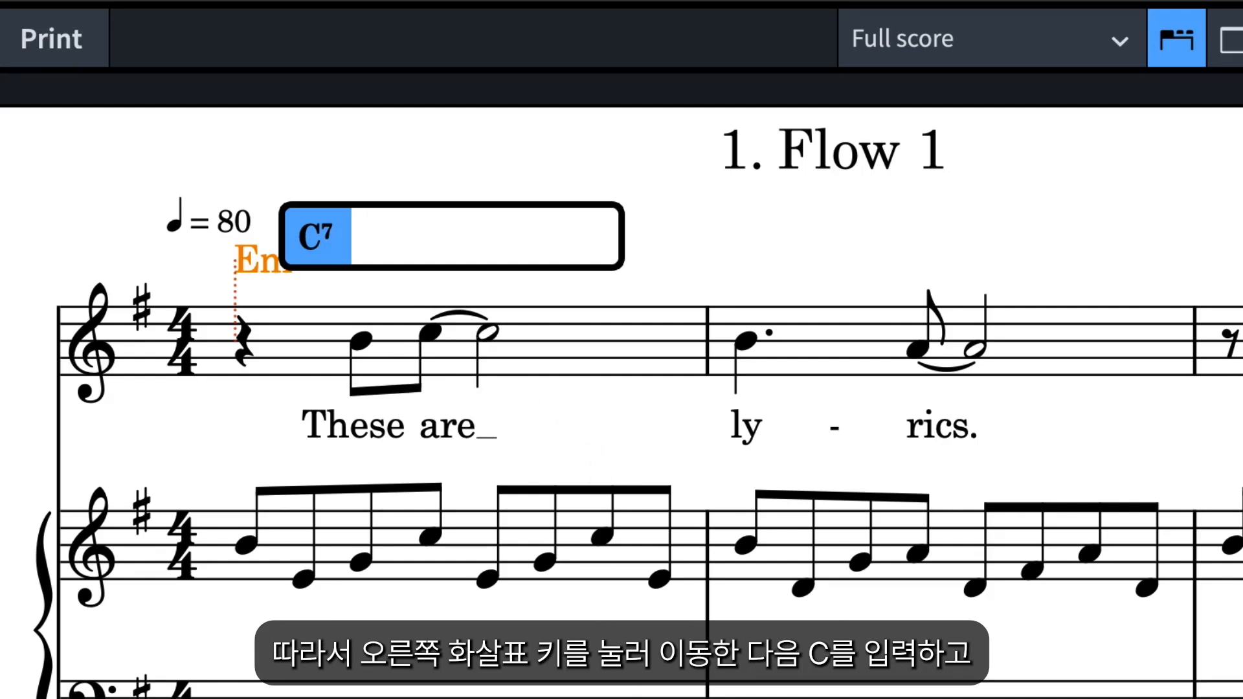
key(Right)
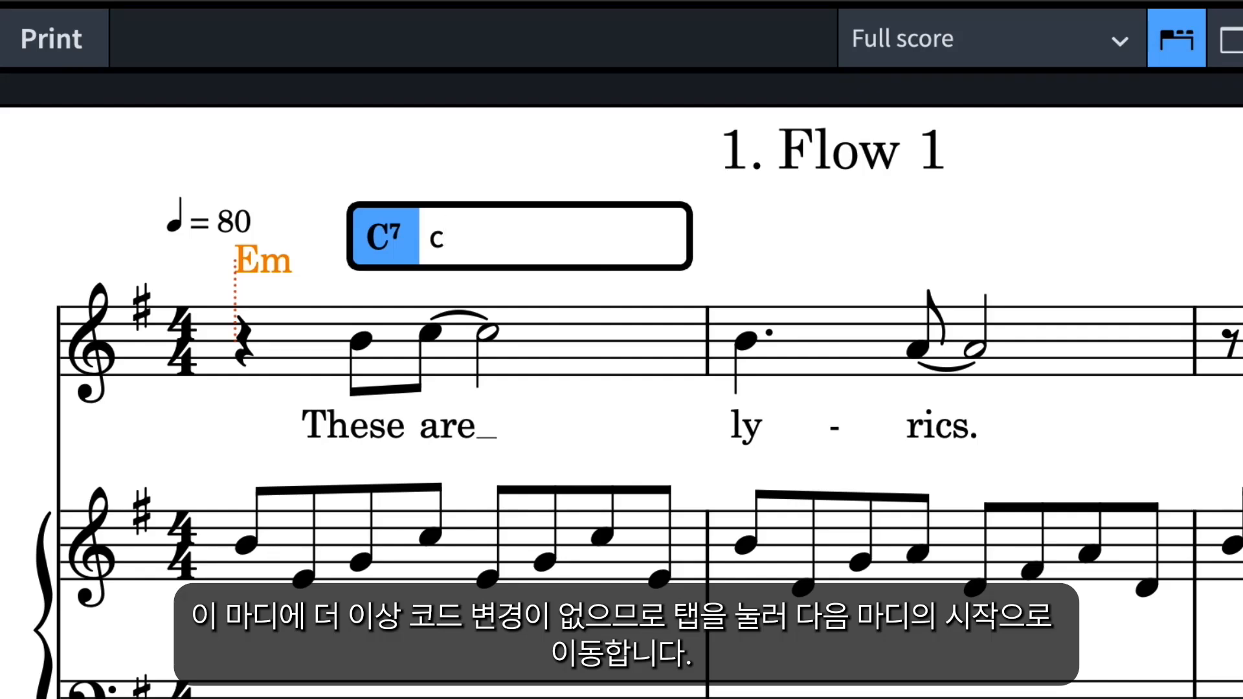
key(Tab)
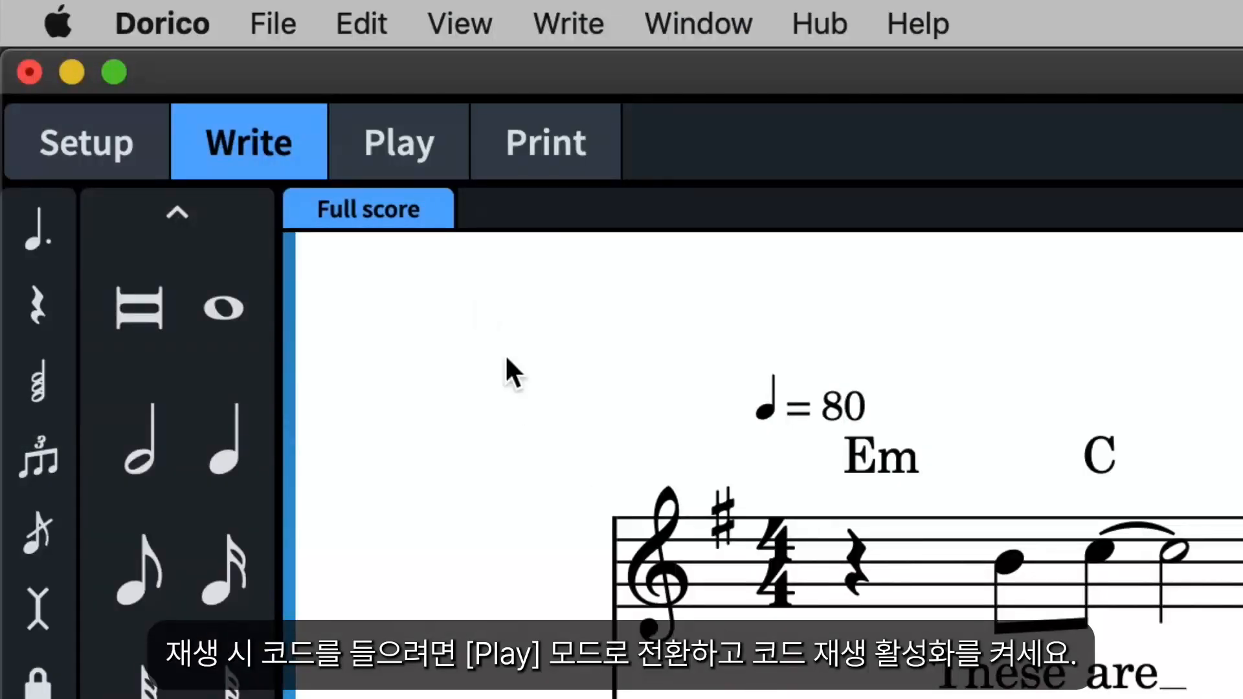
Enable chord playback in Play mode and route the Chords track to 02 - HALion Sonic SE on channel 3.
click(444, 144)
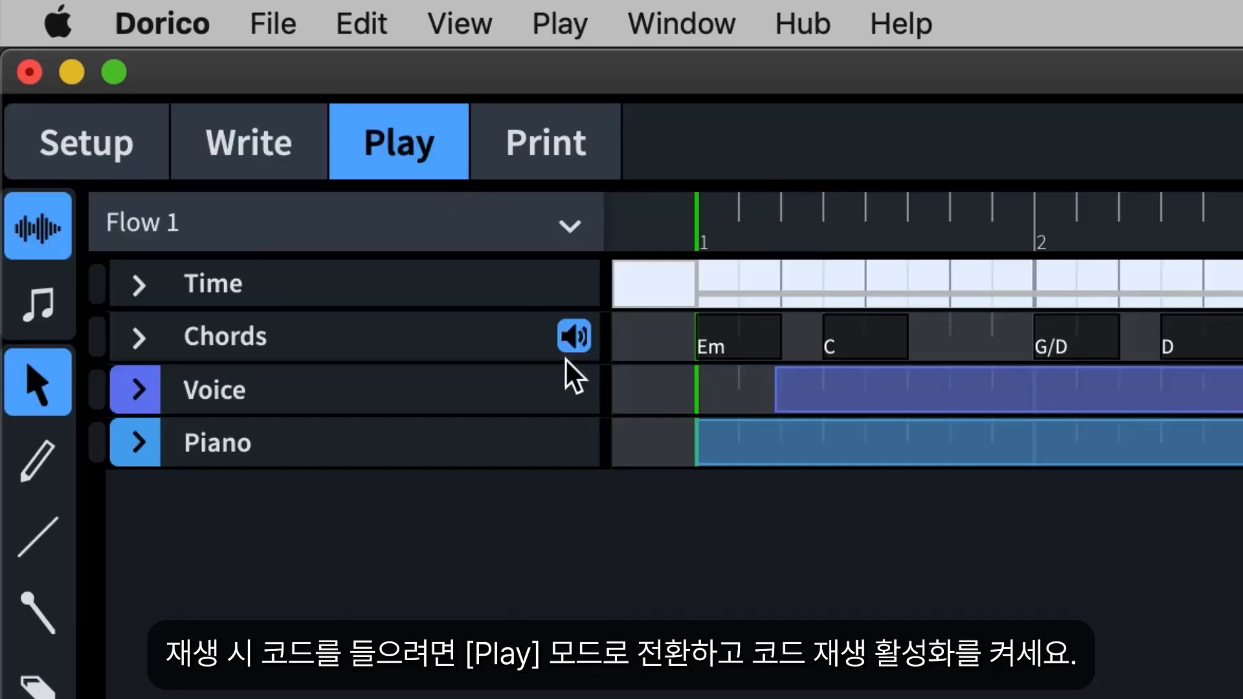
click(139, 338)
click(300, 414)
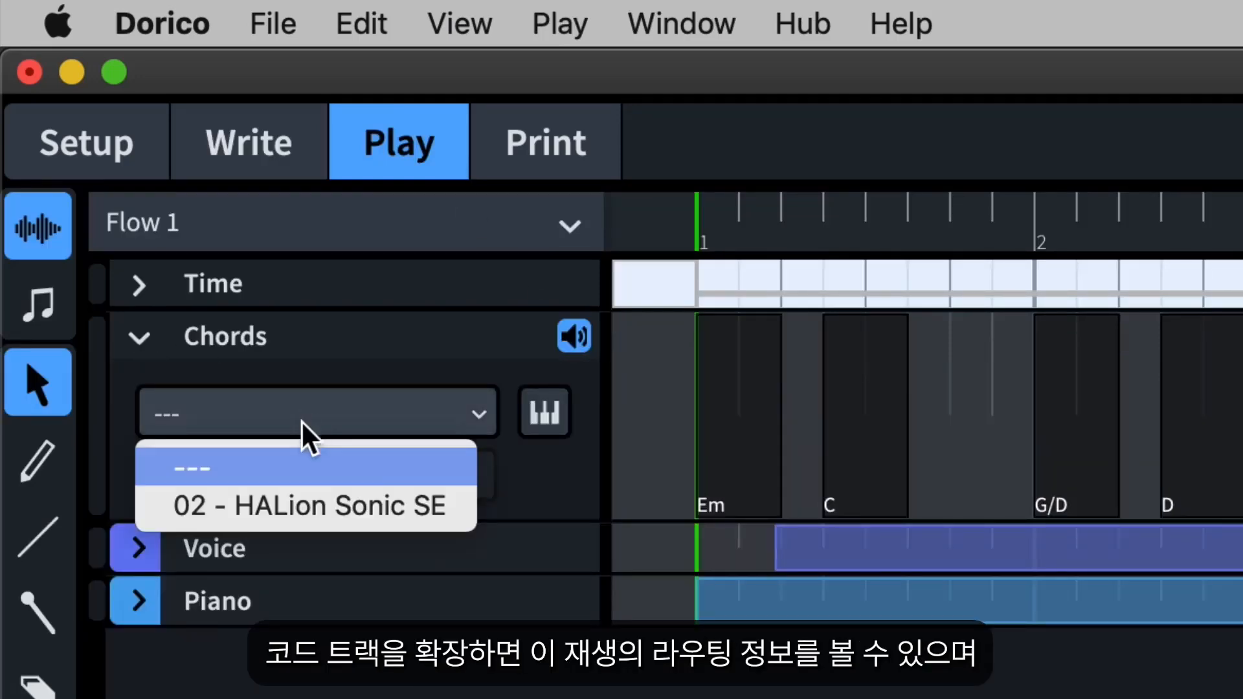
click(344, 503)
click(447, 474)
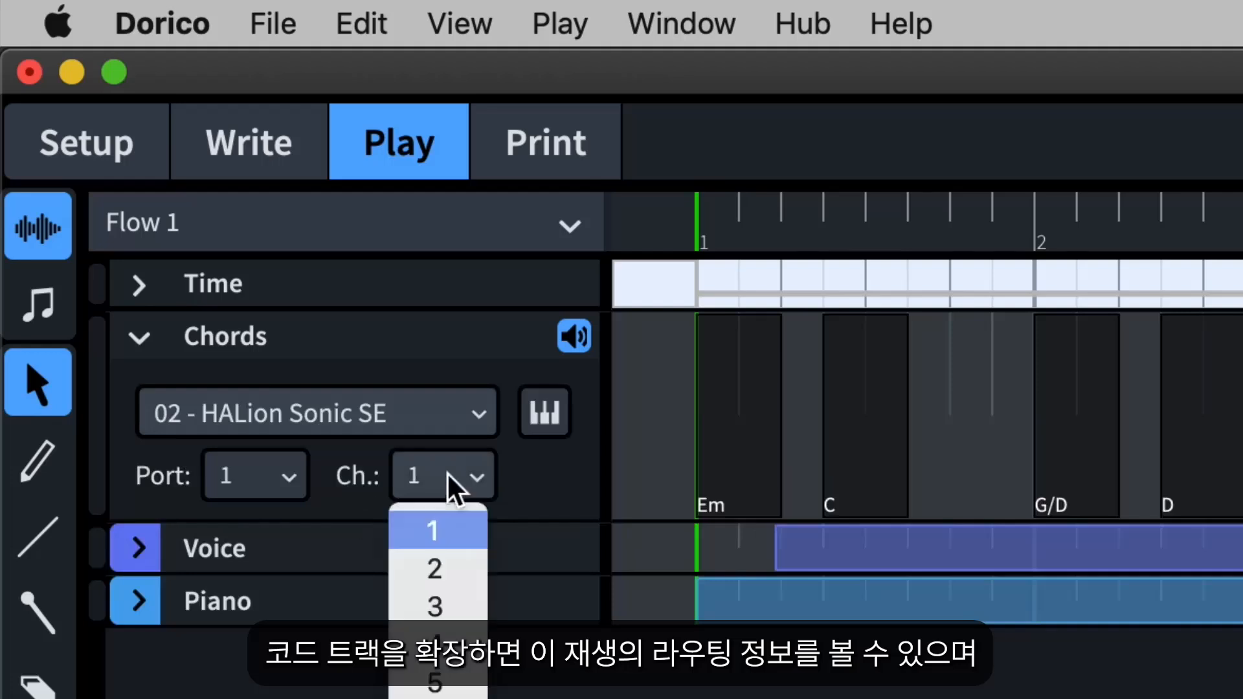
click(451, 598)
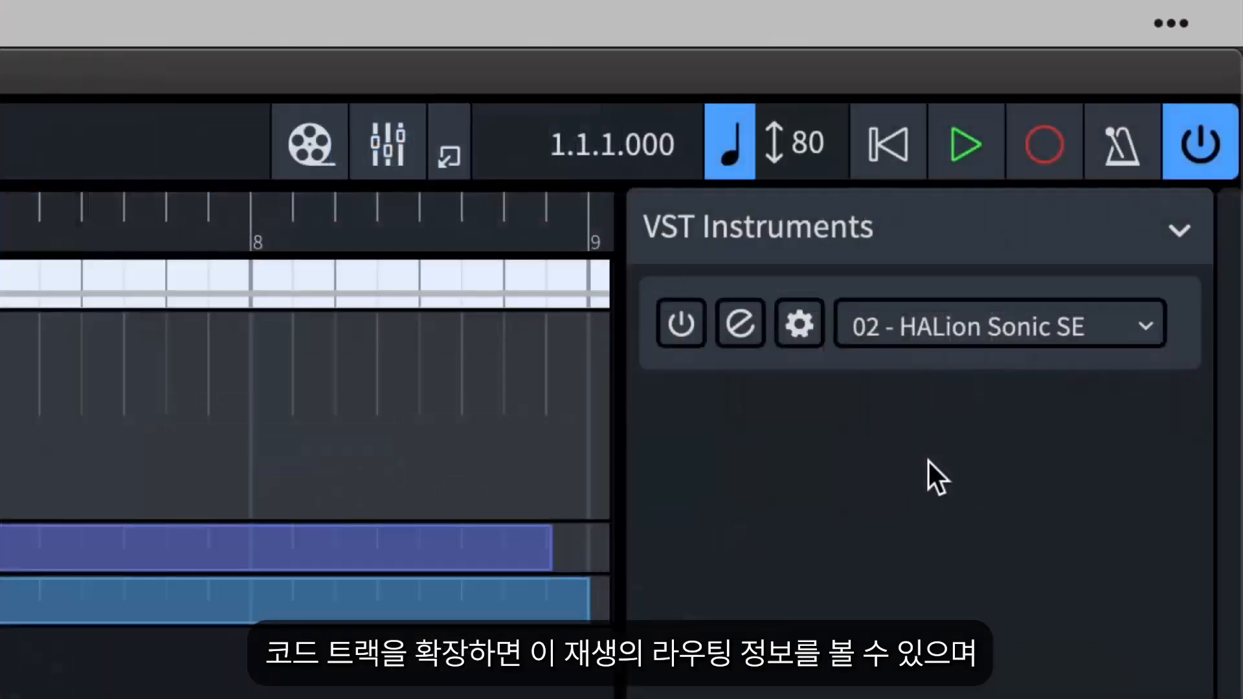
Open the HALion Sonic SE instrument editor and load a sound for the chord playback channel.
click(743, 330)
double_click(597, 451)
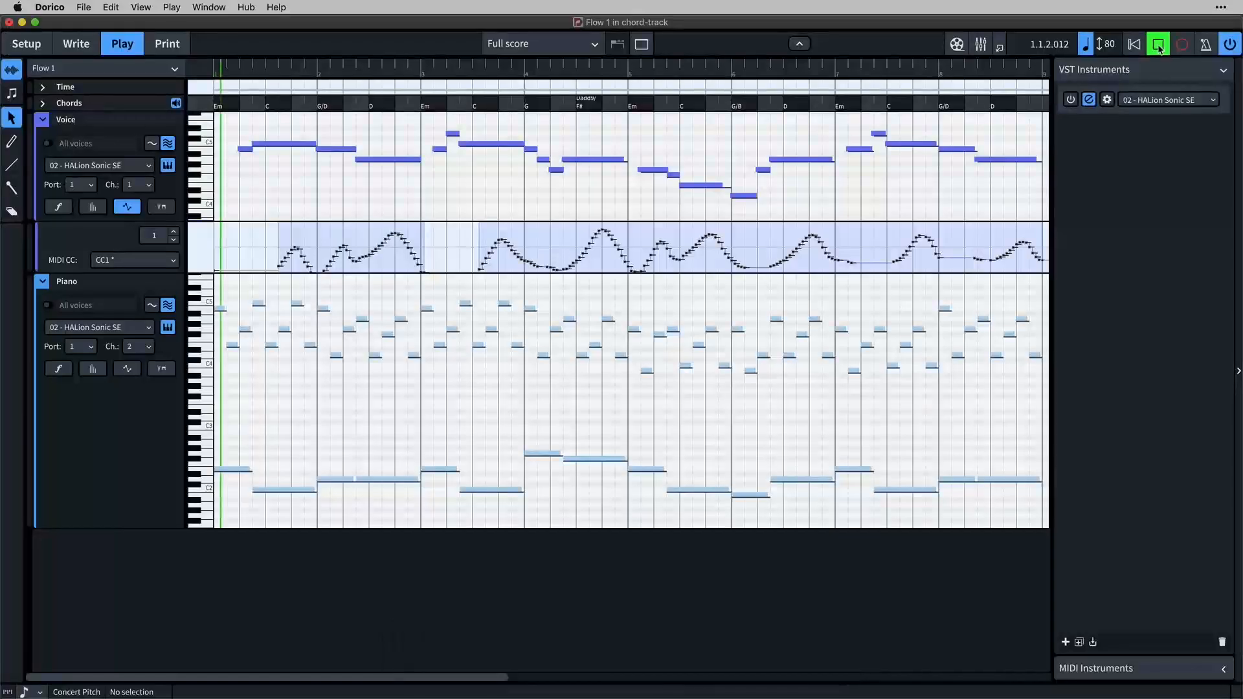
Balance the playback levels in the mixer by lowering Piano slightly, raising Voice slightly and lowering the HSSE 3 chord channel.
click(981, 44)
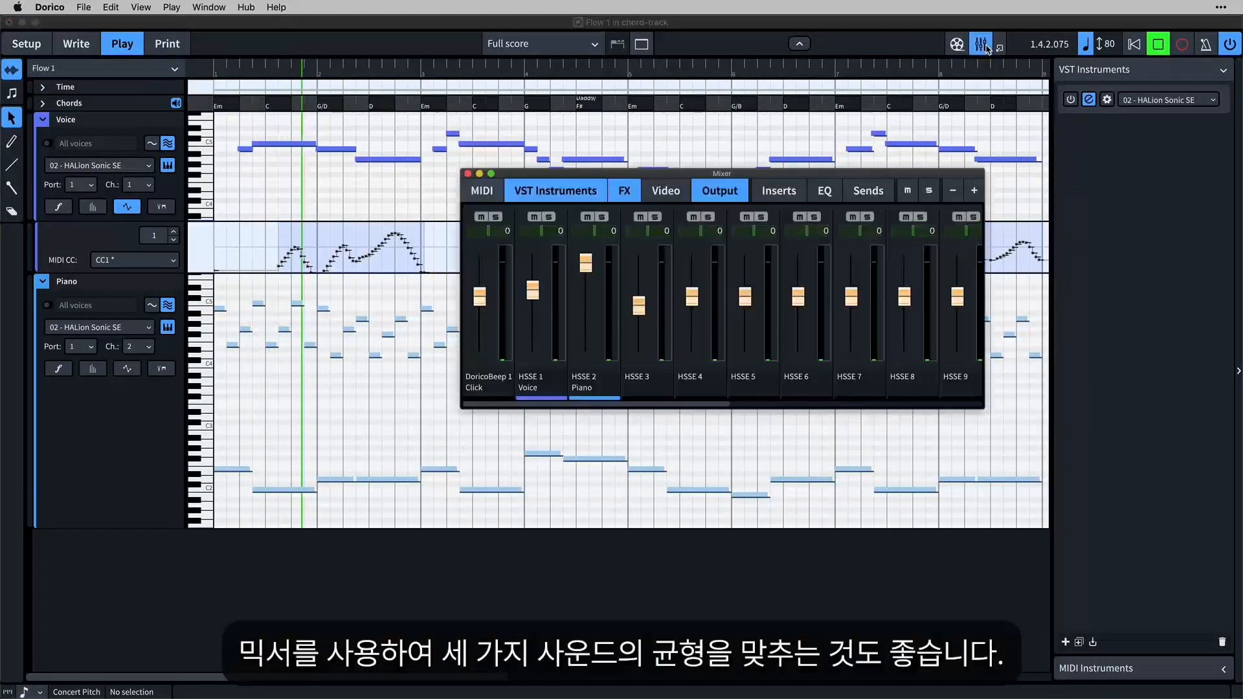
drag(589, 267, 534, 284)
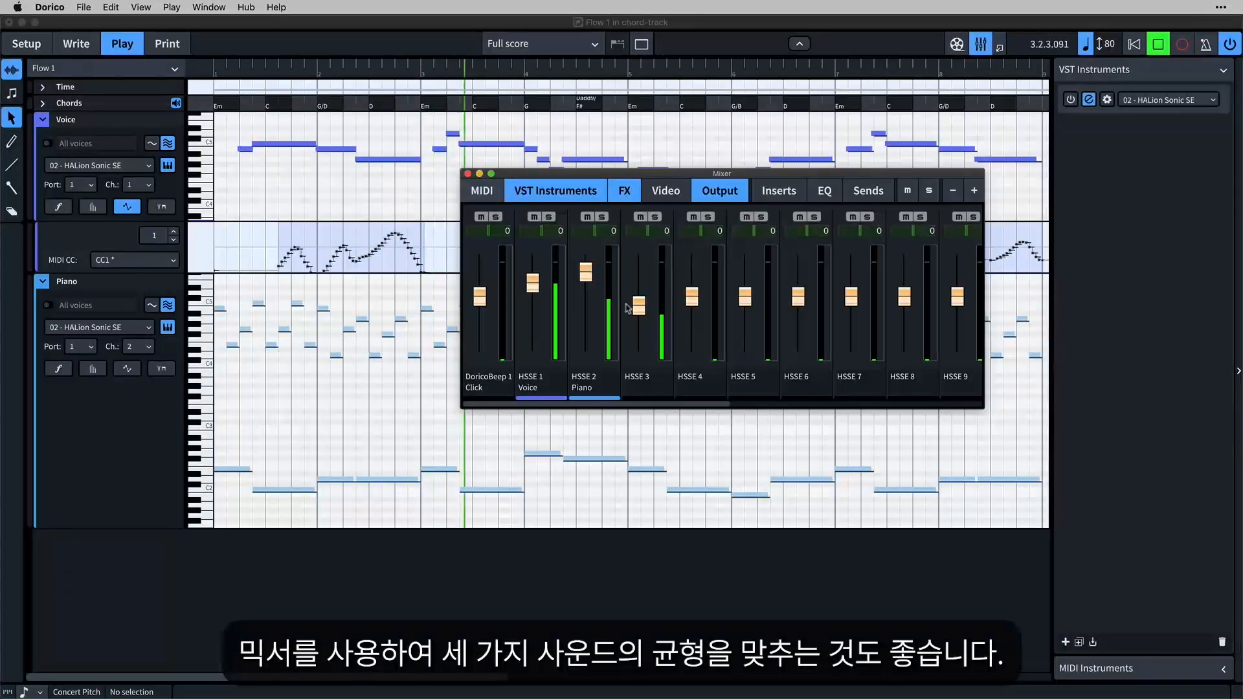
drag(639, 305, 638, 316)
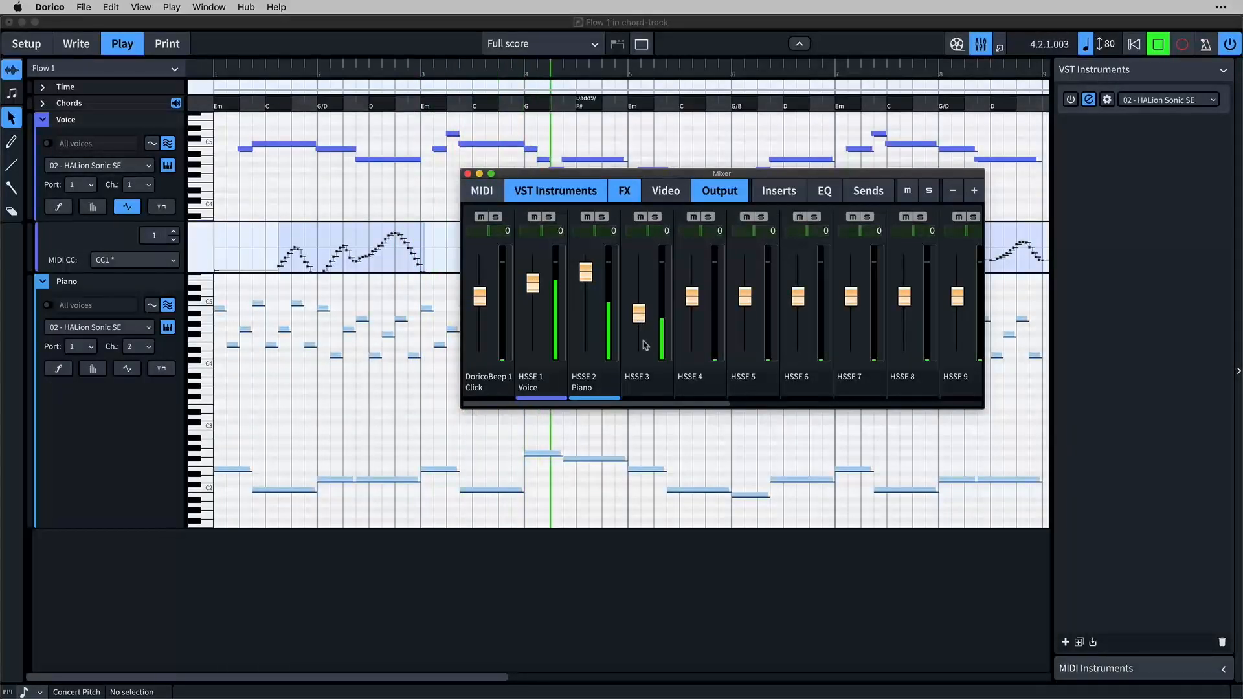